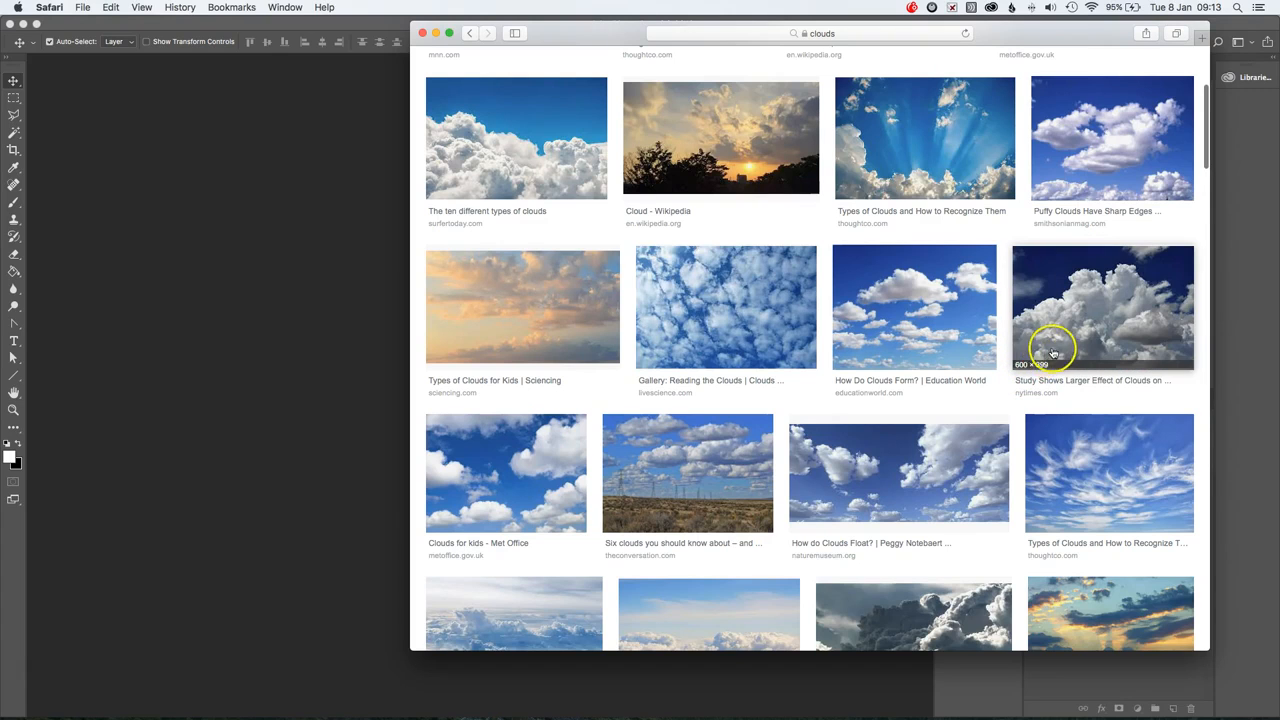
Open the "How do Clouds Float?" photo from the cloud image results and copy the image.
scroll(853, 419, down, 2)
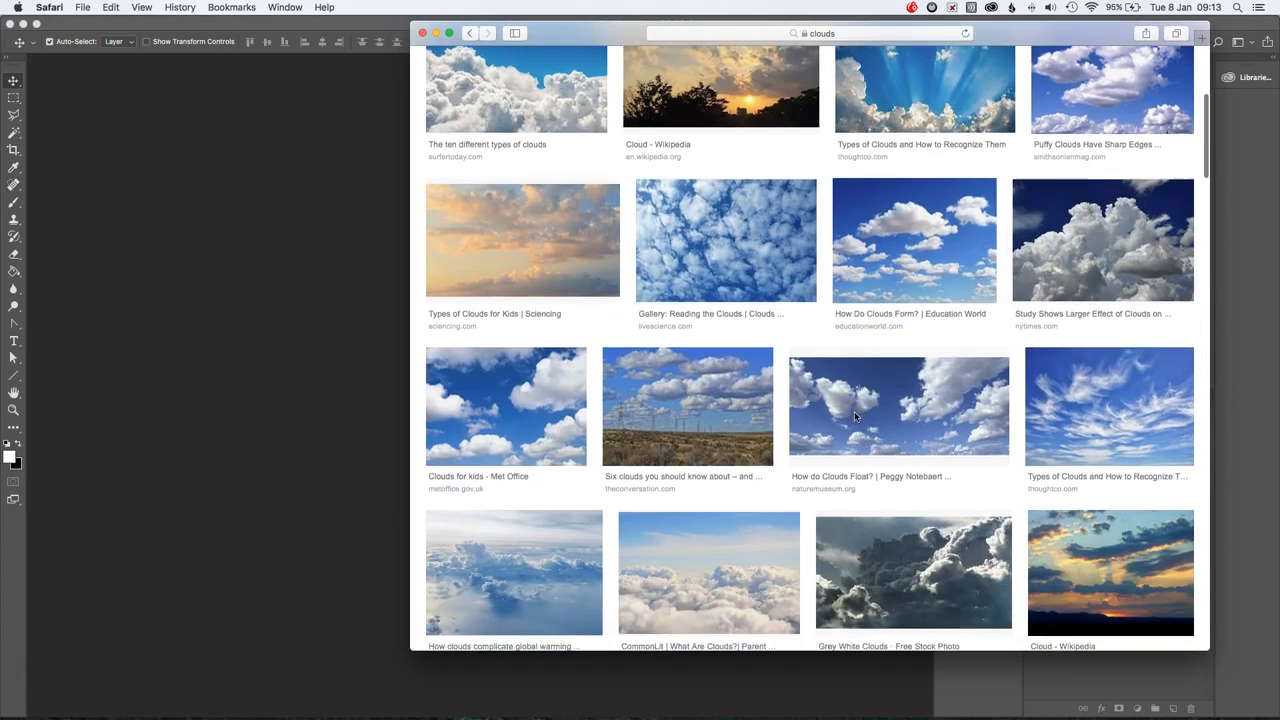
click(890, 427)
click(908, 414)
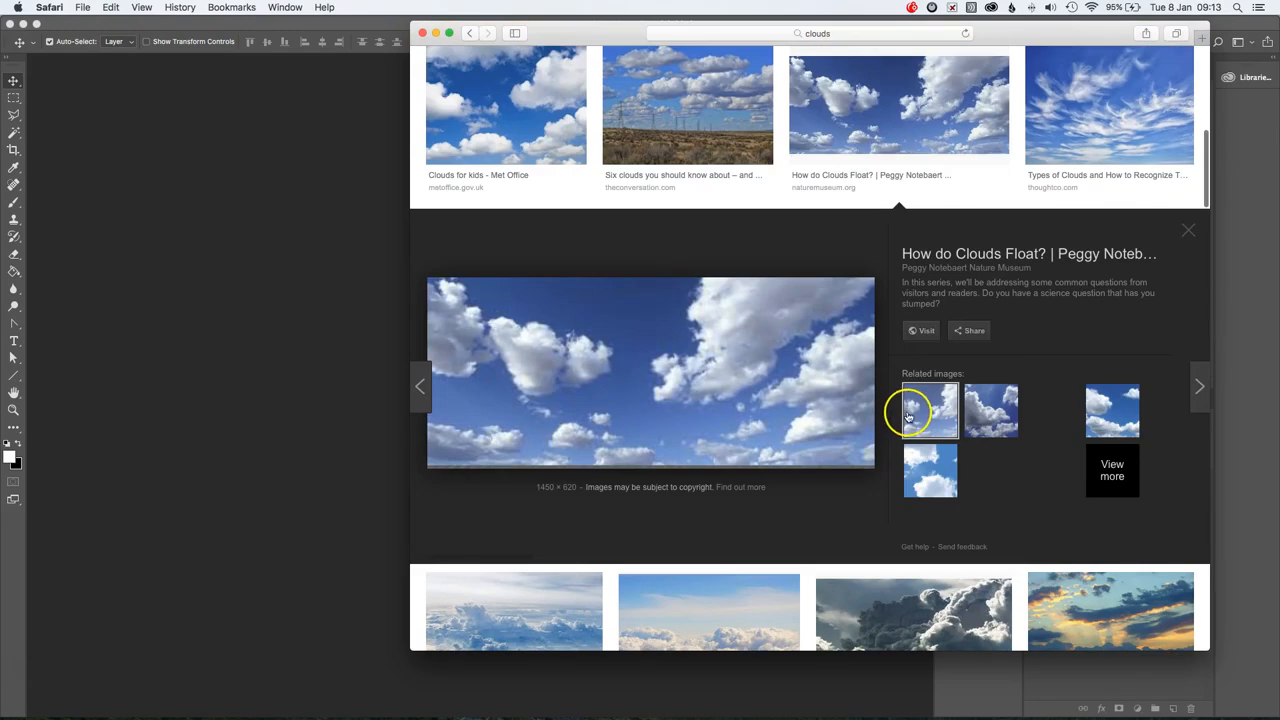
right_click(681, 372)
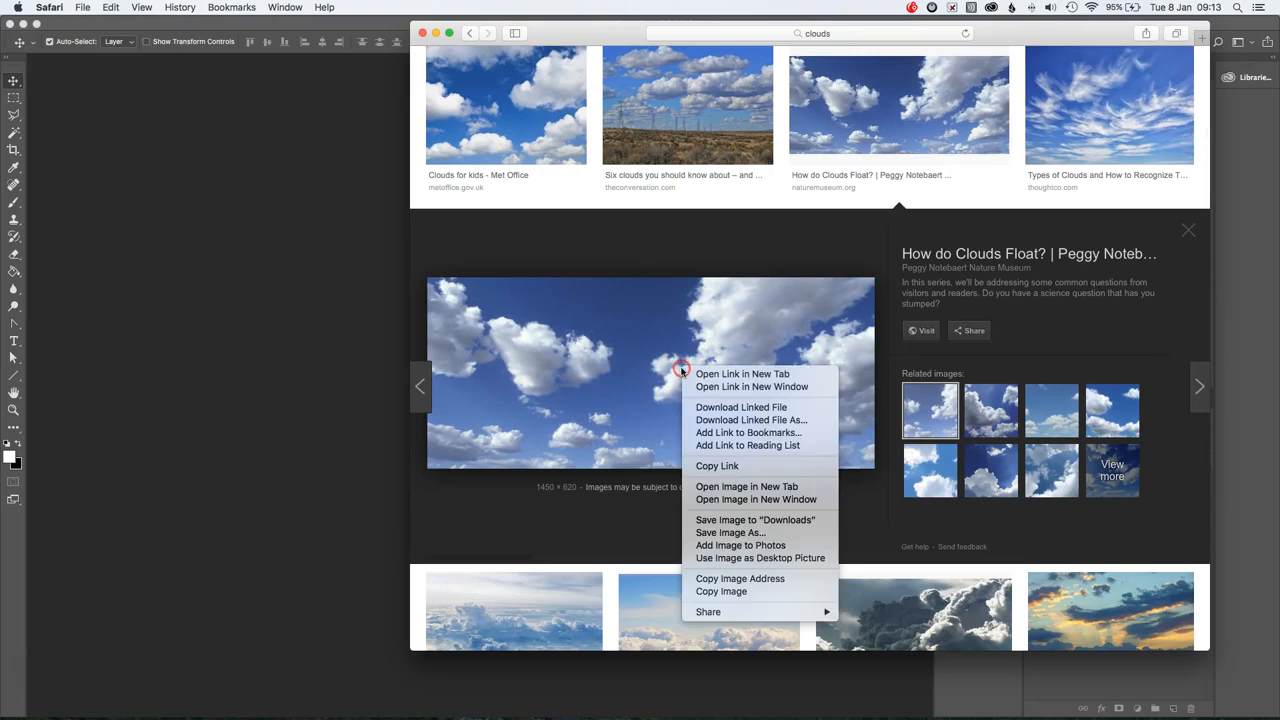
click(722, 592)
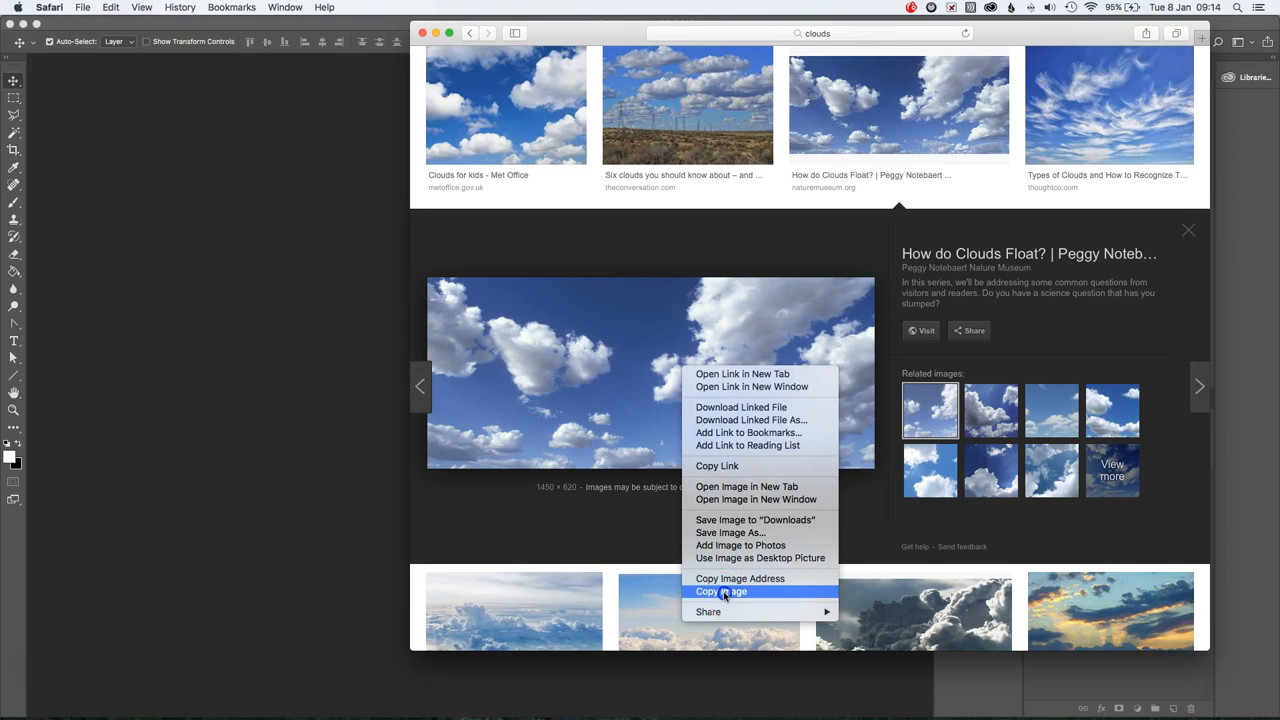
click(722, 592)
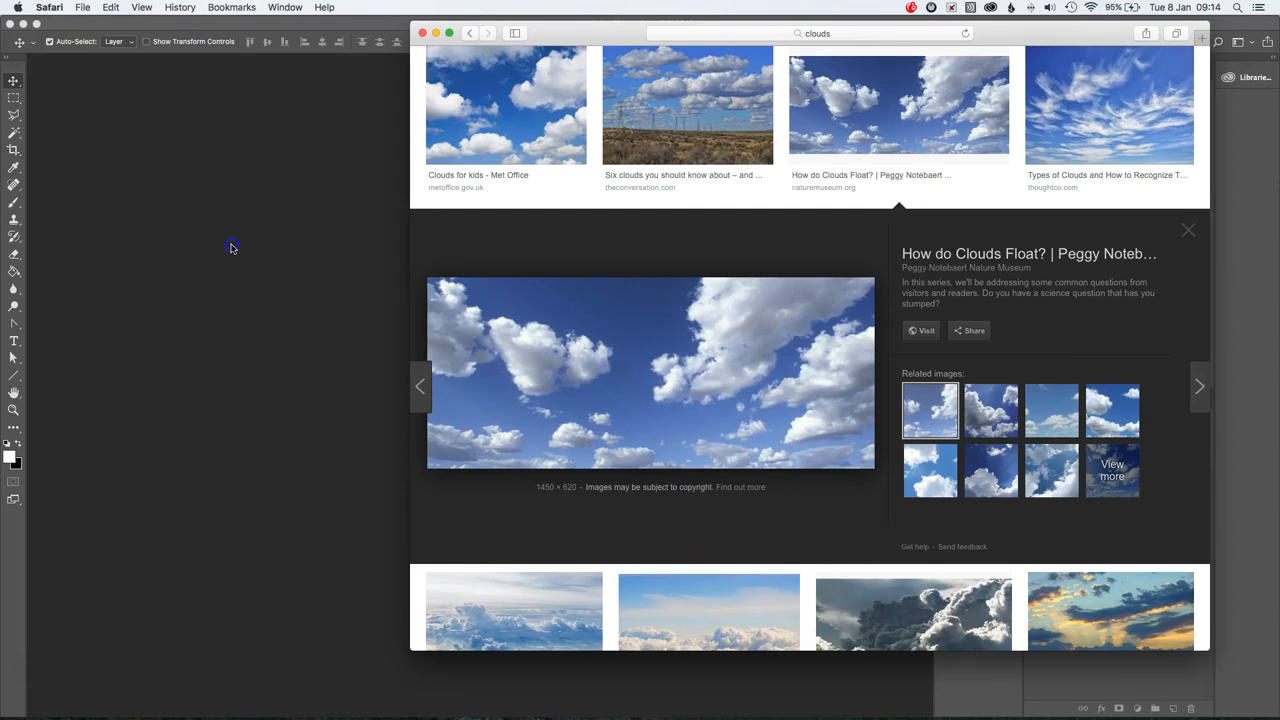
Switch to Photoshop and create a new document from the Clipboard preset, 1450 x 620 px at 72 ppi.
click(231, 248)
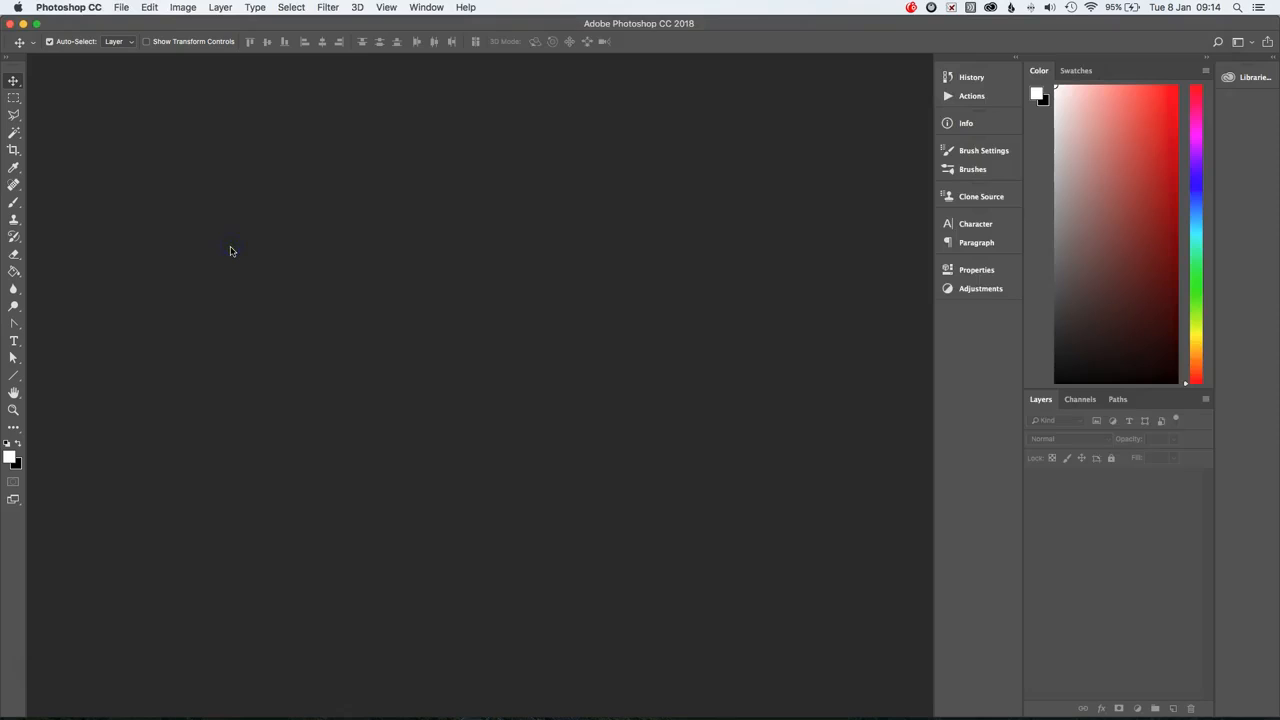
click(120, 8)
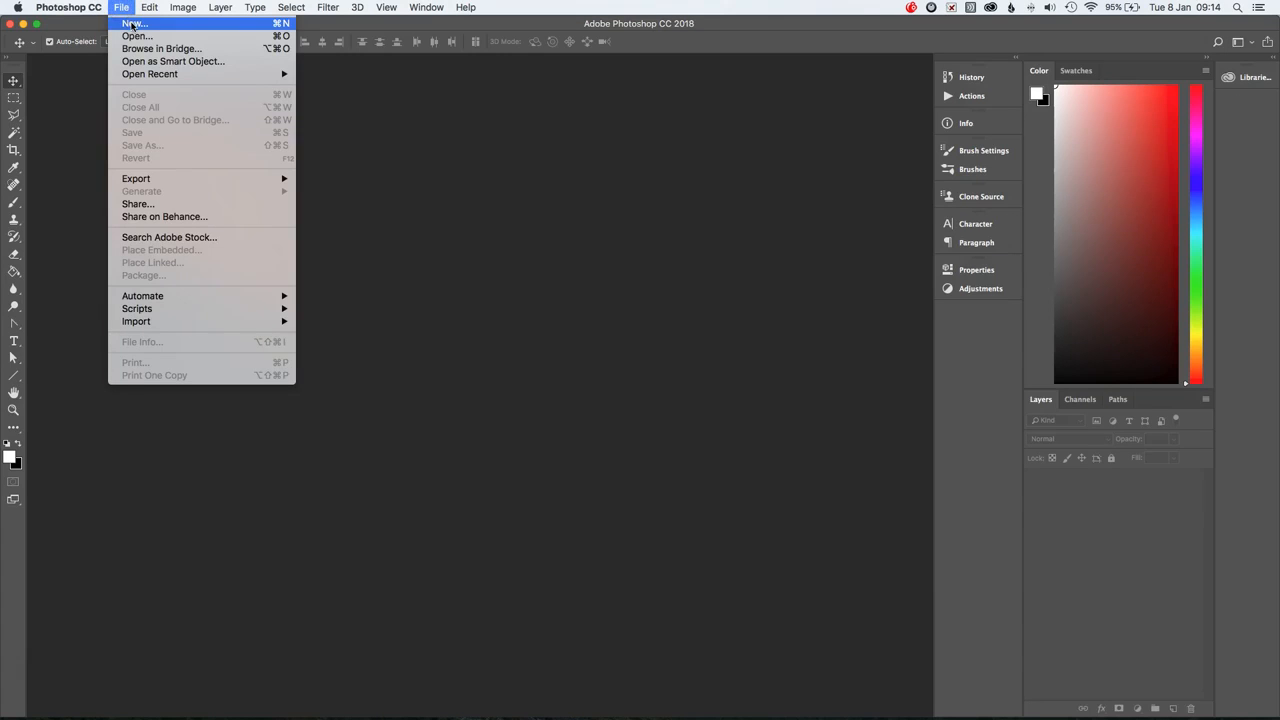
click(133, 24)
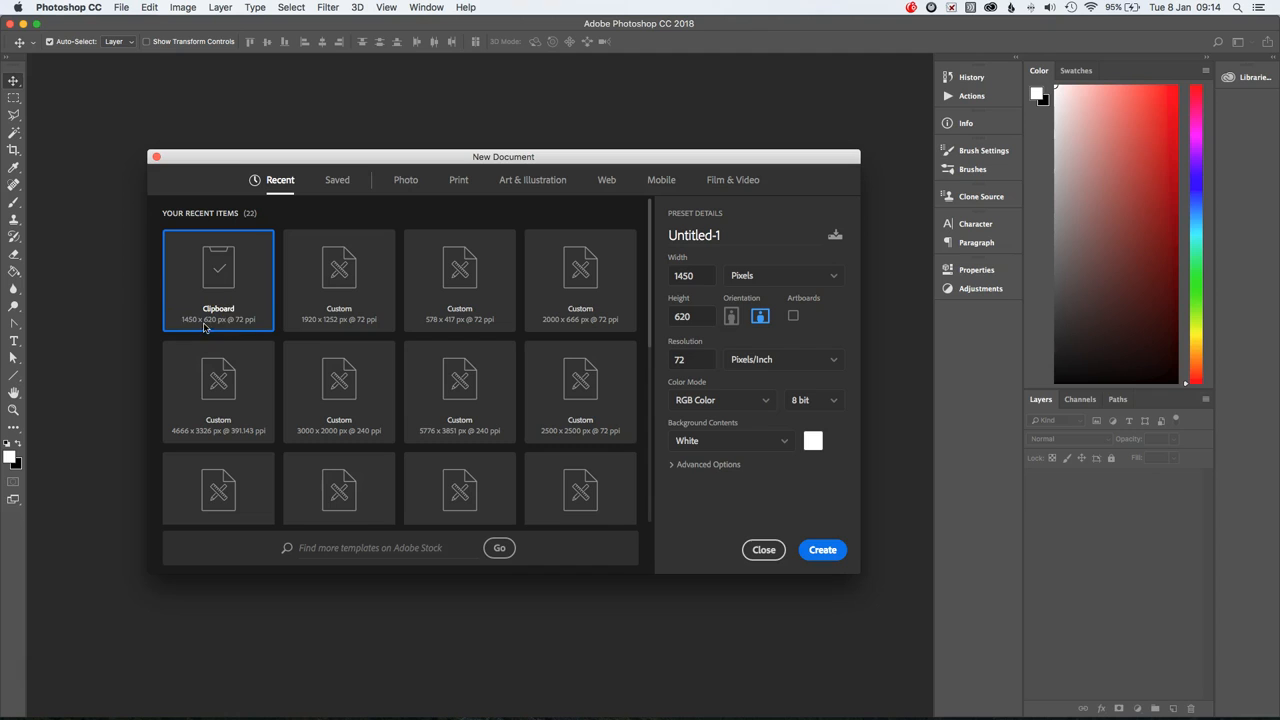
click(826, 551)
Paste the copied cloud photo into the new document.
click(149, 7)
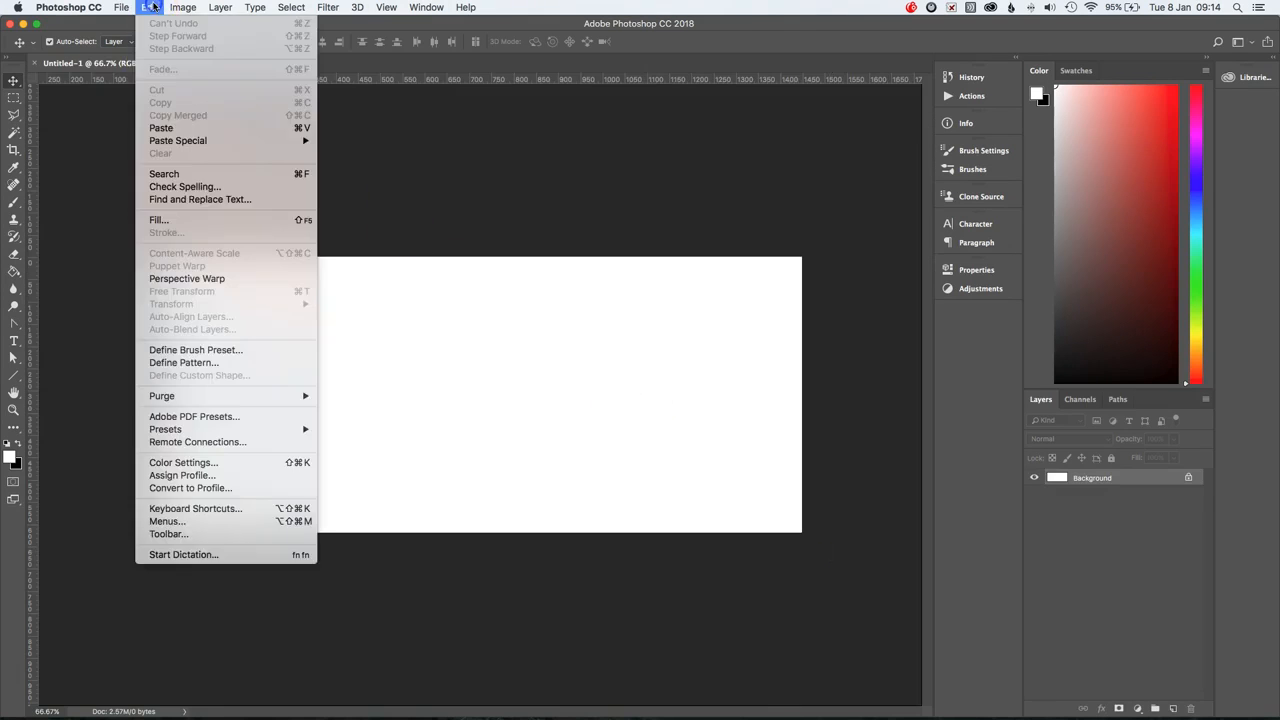
click(178, 128)
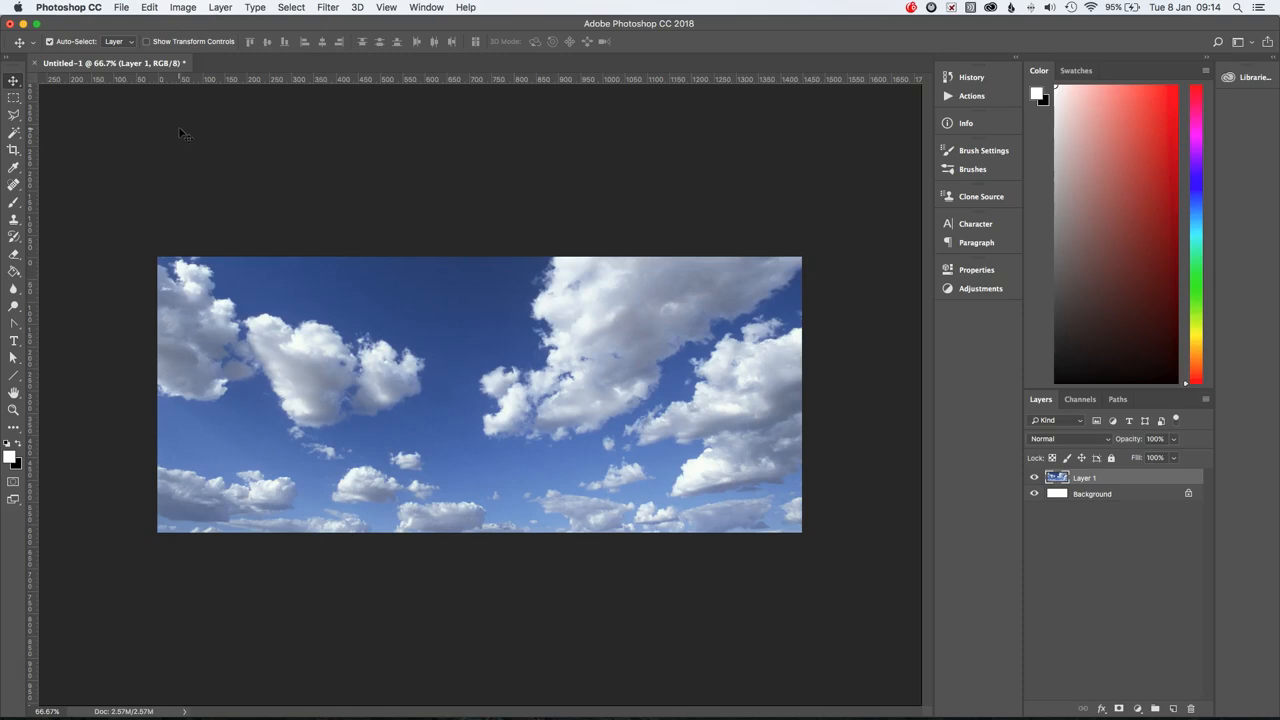
click(191, 129)
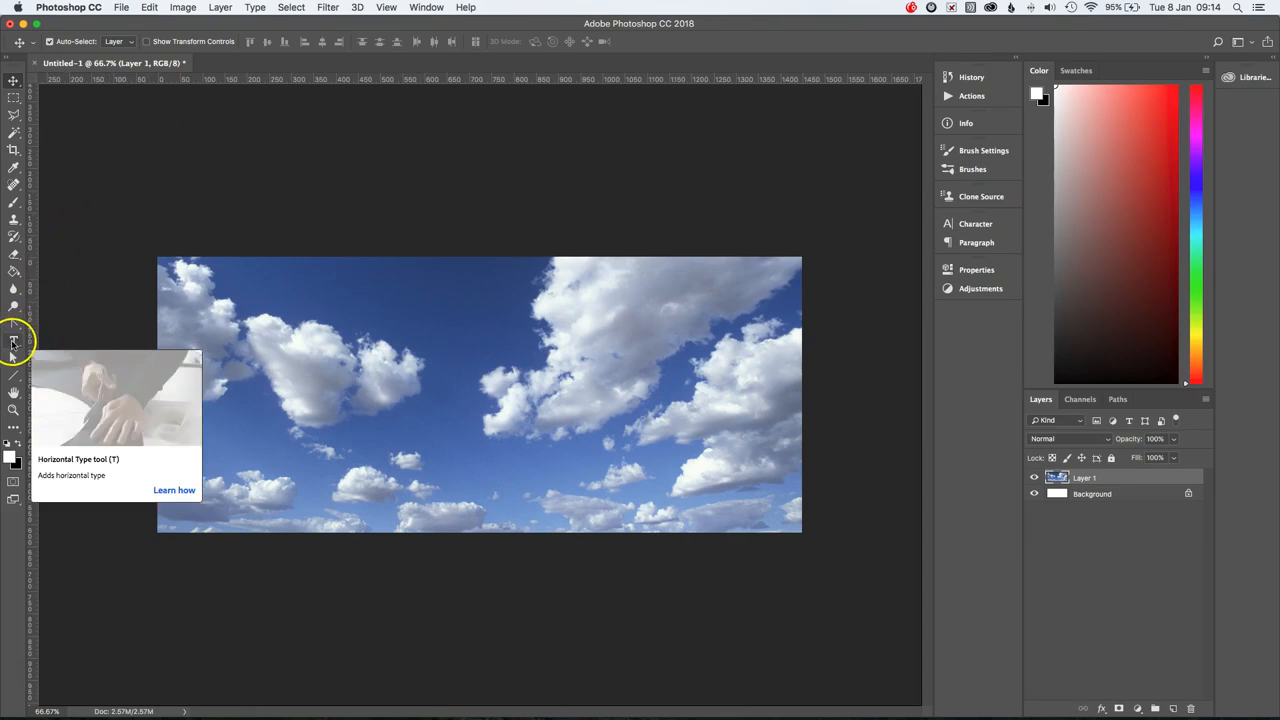
Add the horizontal text "CLOUDS" near the middle of the cloud photo.
click(13, 343)
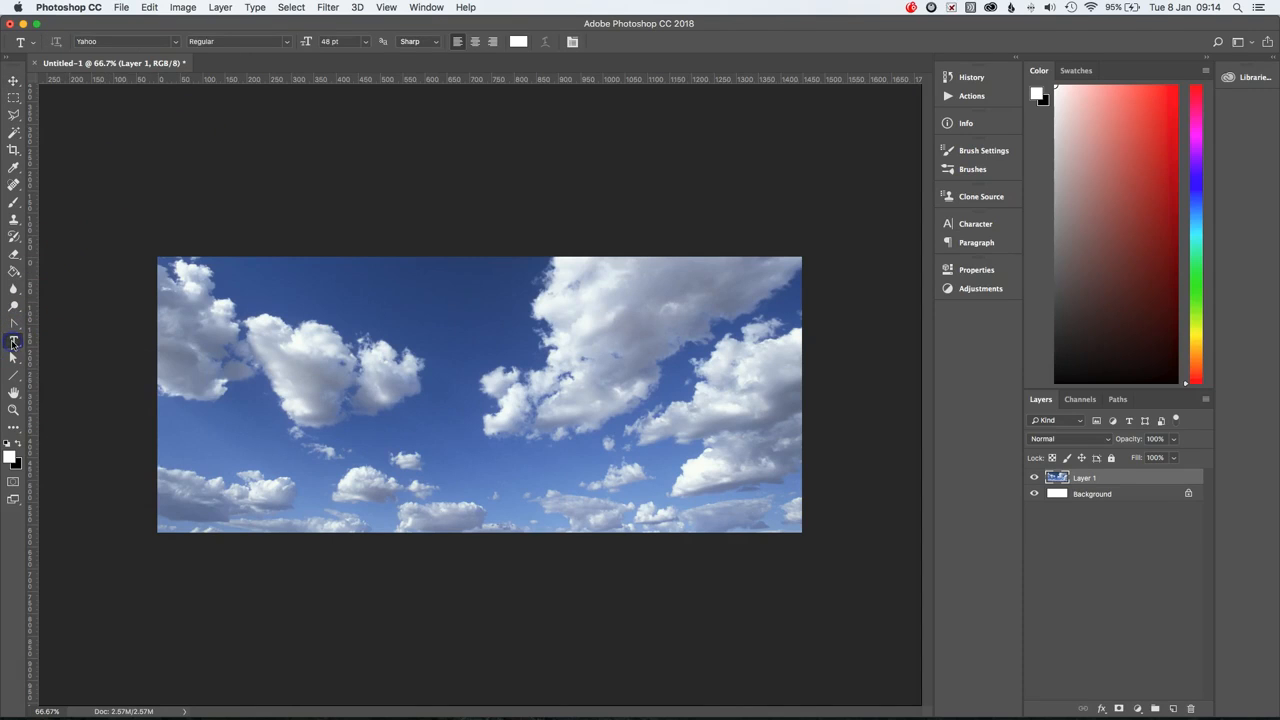
click(466, 393)
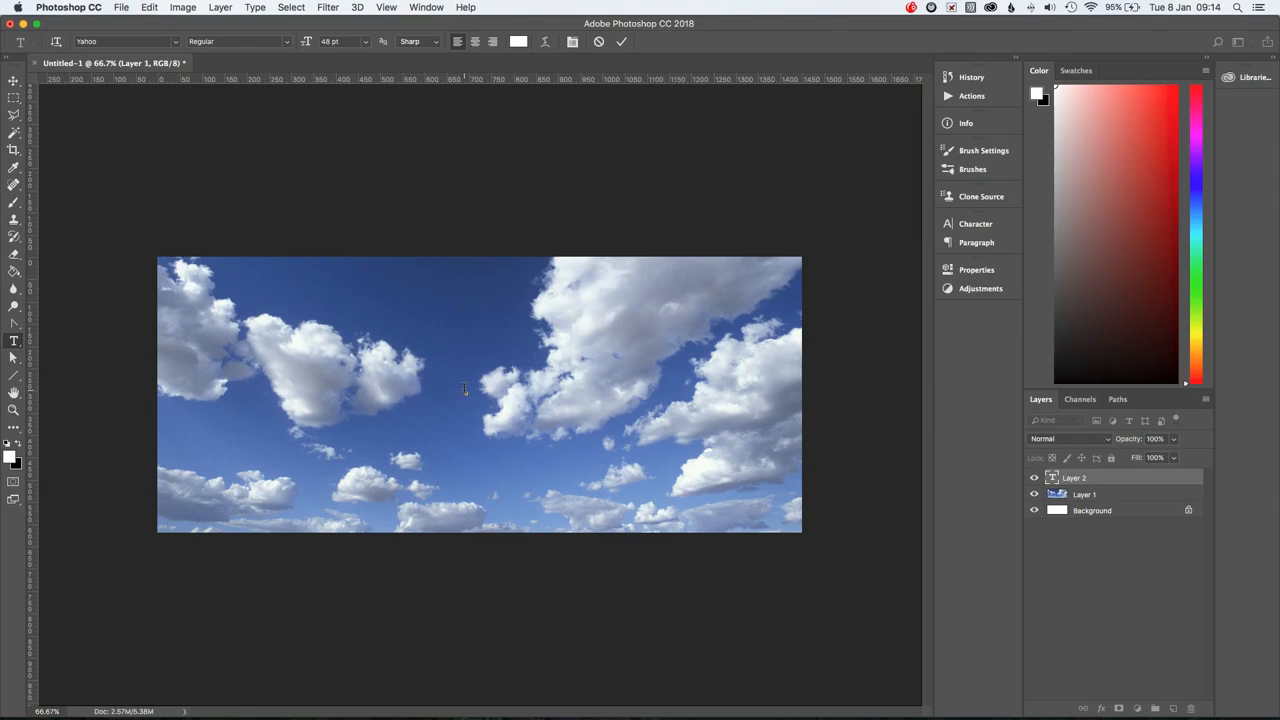
text(CLOUDS)
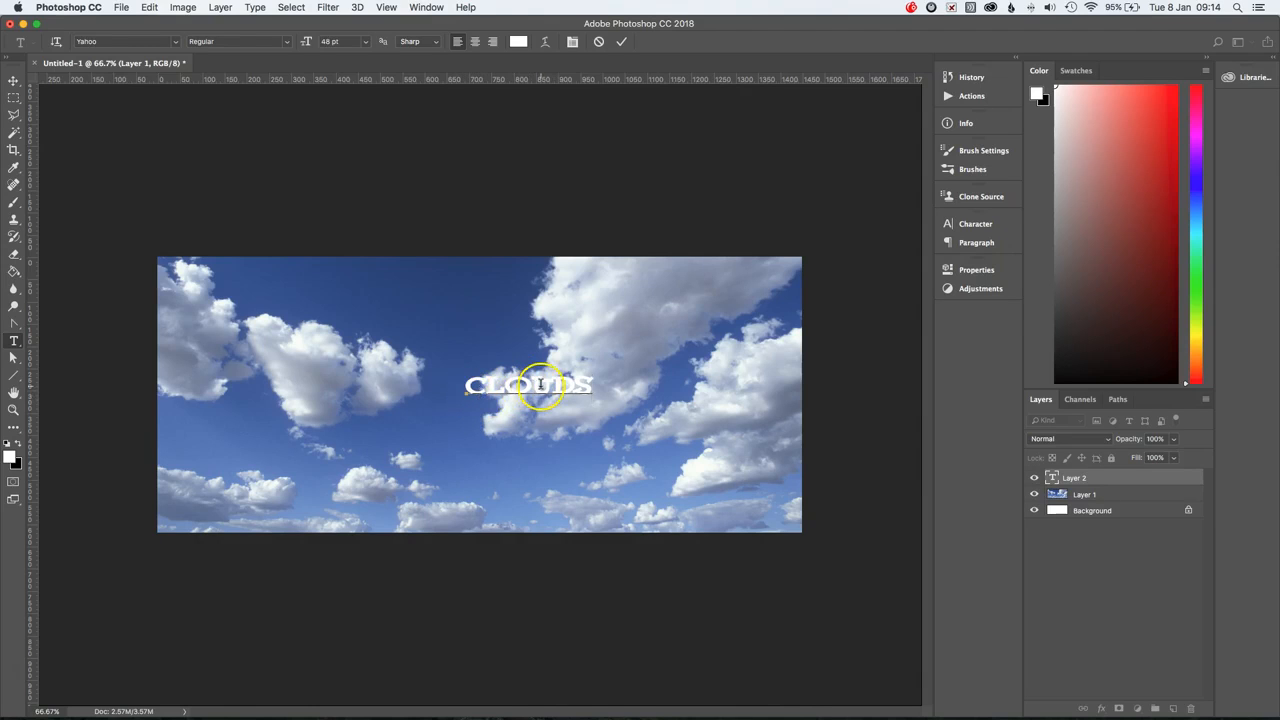
click(14, 80)
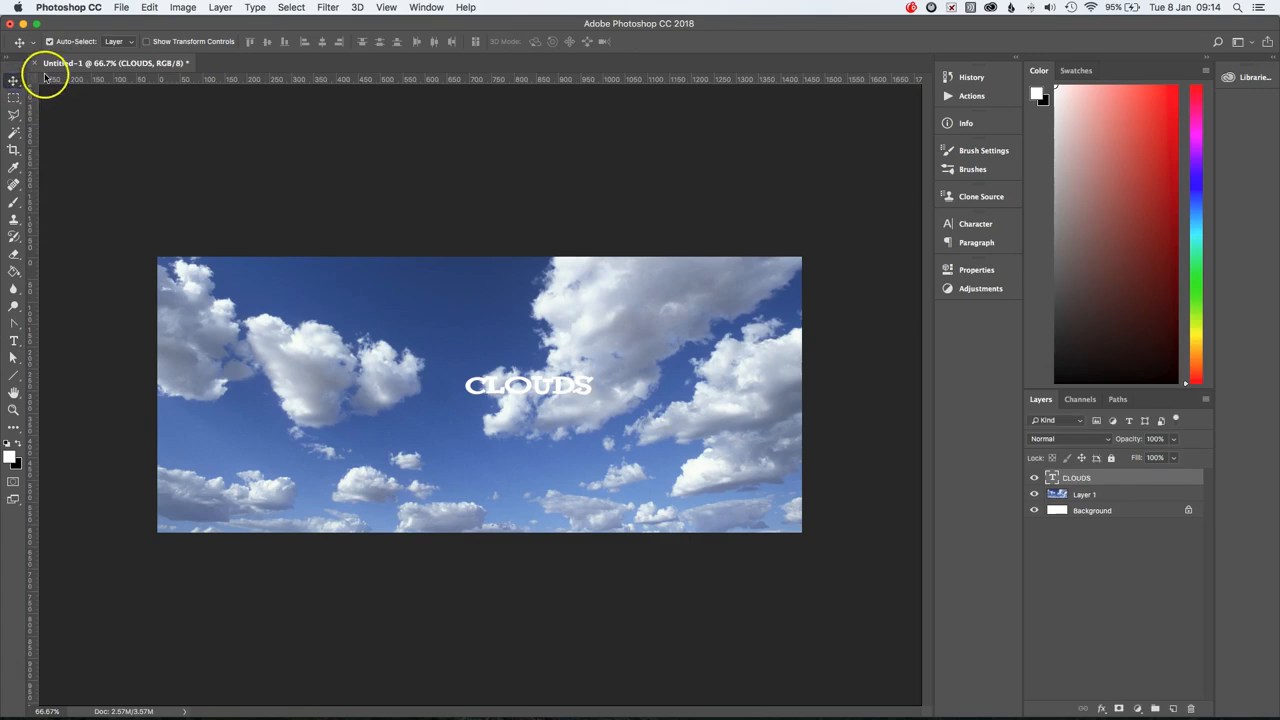
Enlarge the CLOUDS text with Free Transform to about 480% width and 775% height, spanning most of the photo.
click(150, 7)
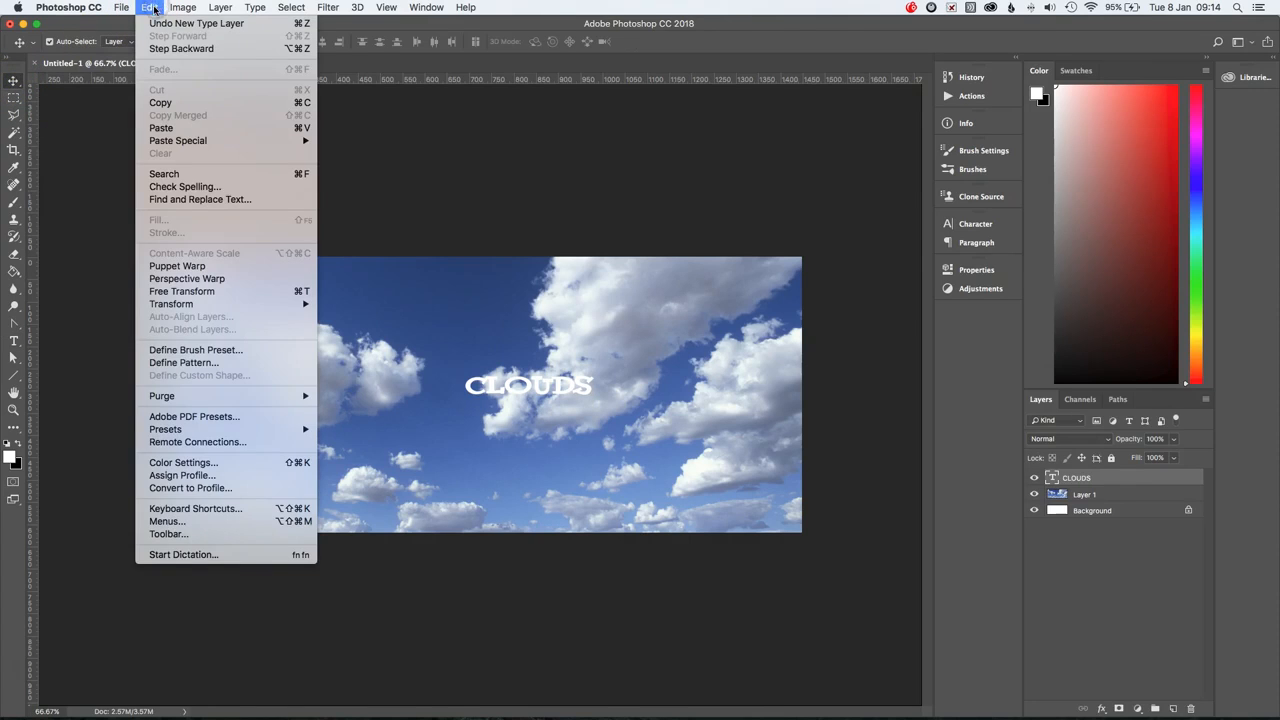
click(228, 305)
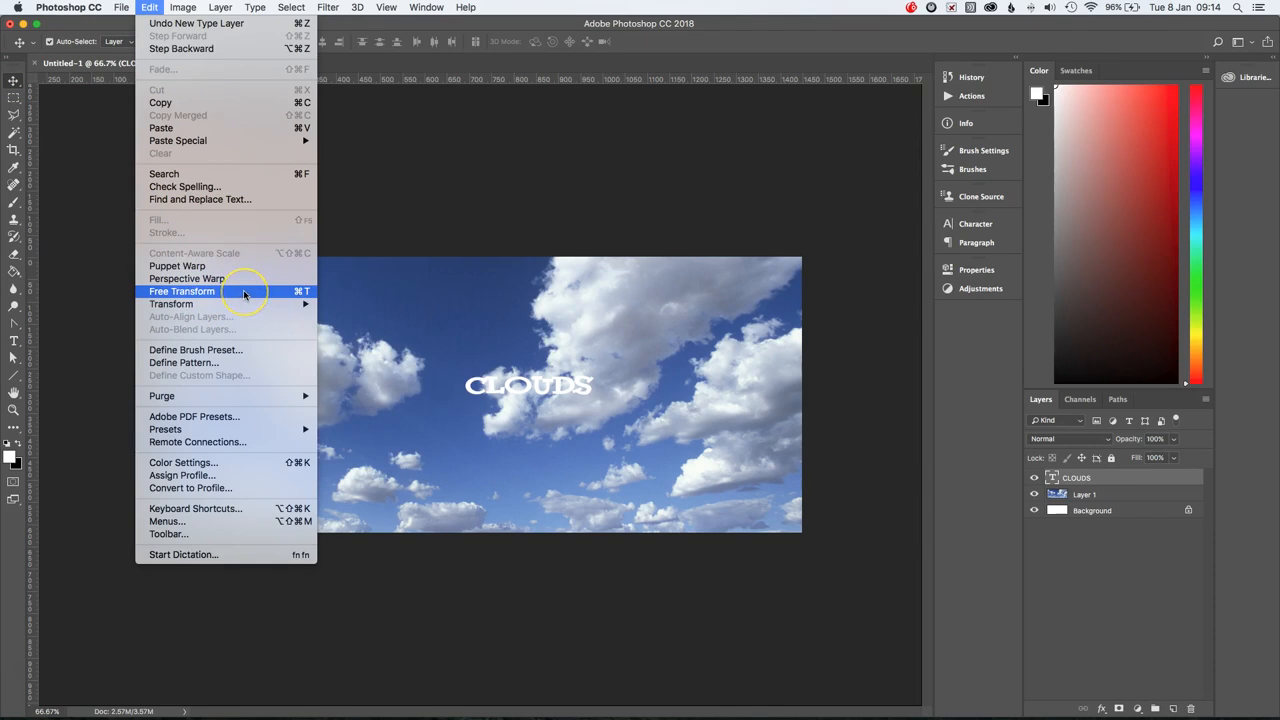
click(243, 292)
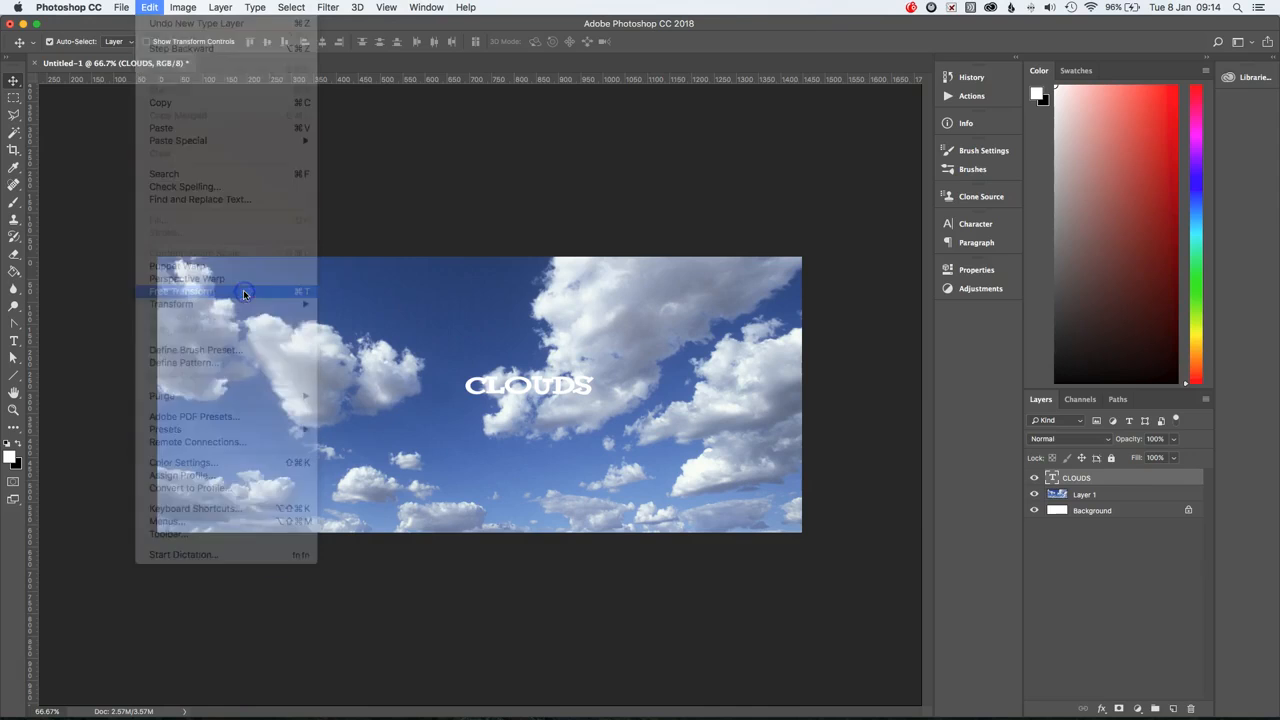
drag(466, 376, 172, 300)
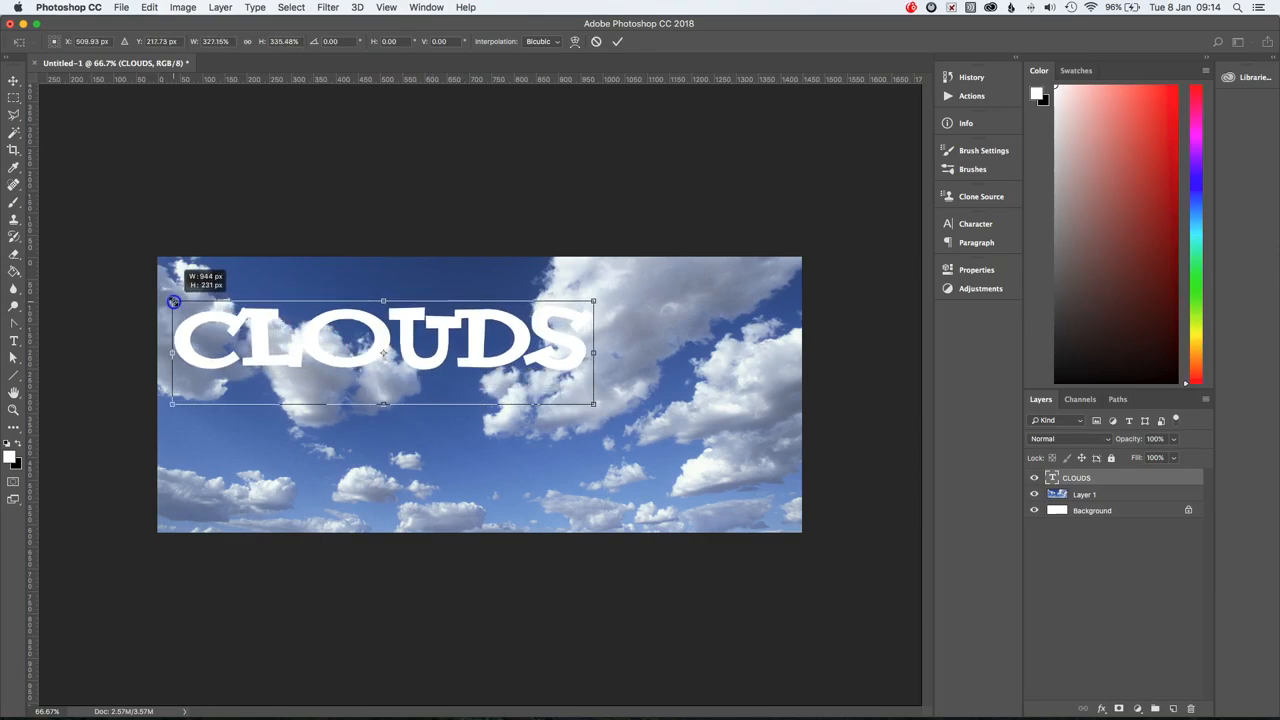
drag(598, 409, 788, 537)
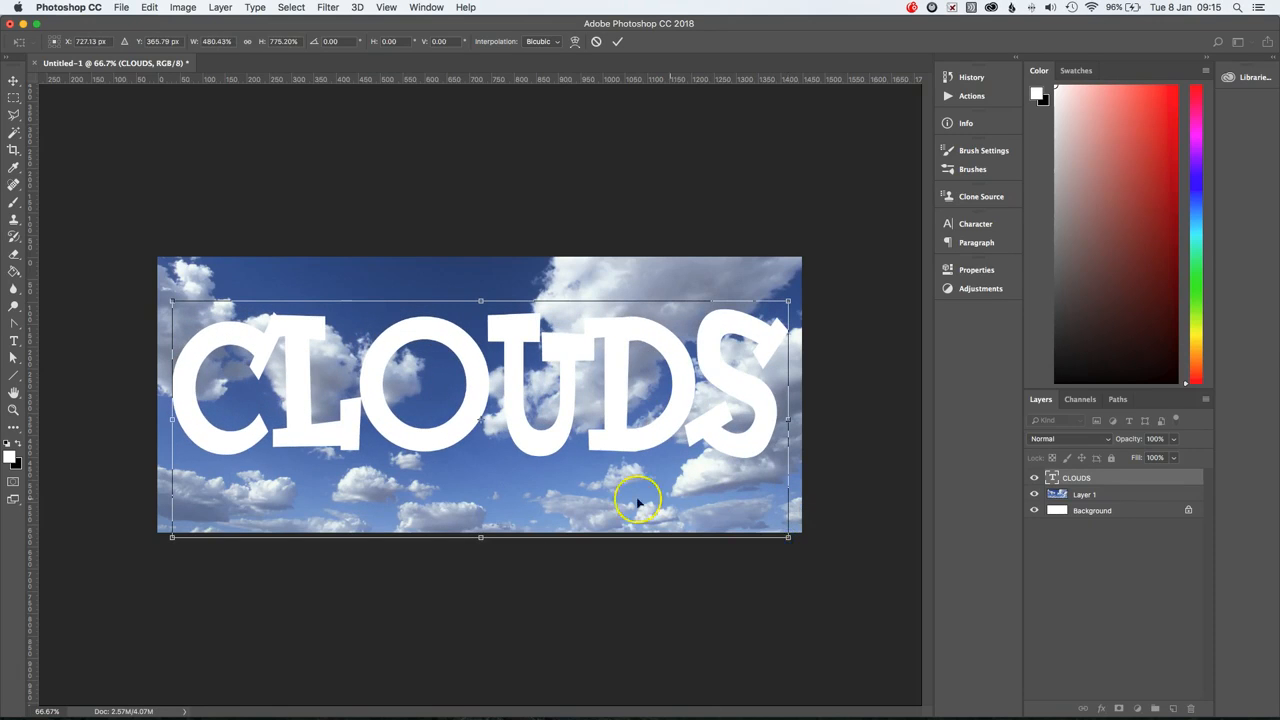
double_click(543, 450)
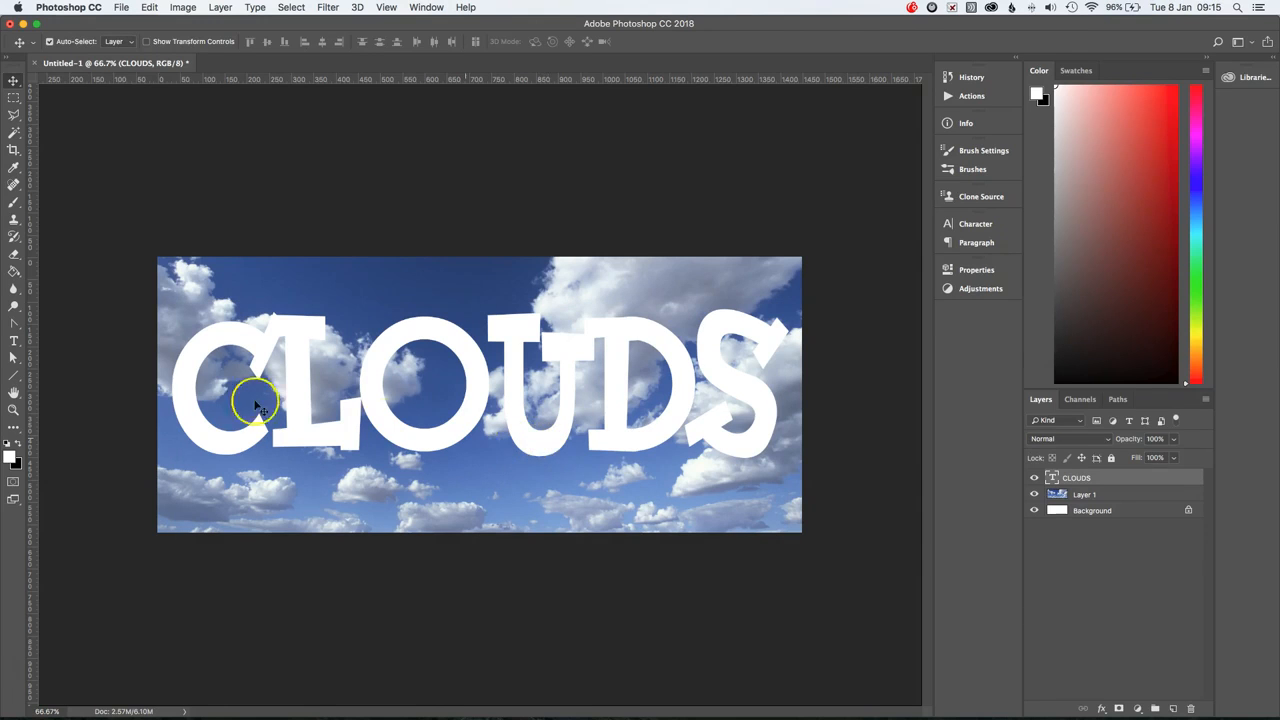
Change the font of the CLOUDS text to GROBOLD.
click(14, 341)
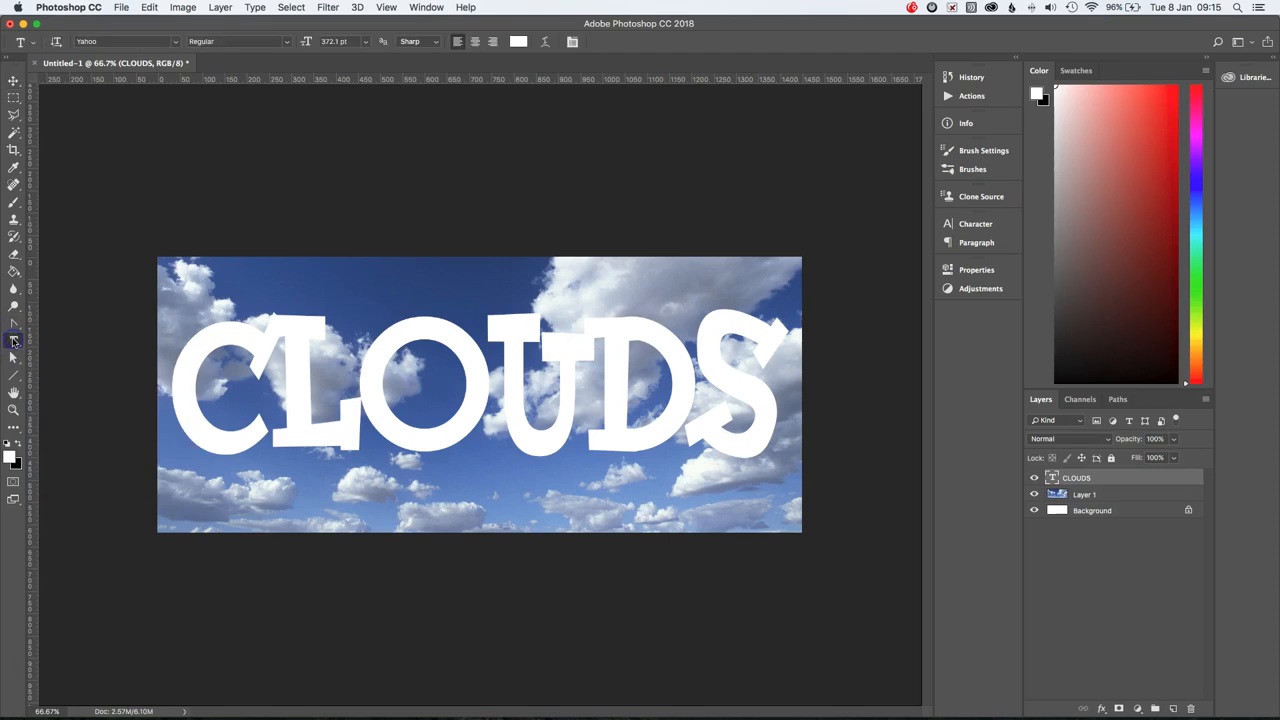
click(222, 389)
drag(222, 389, 742, 398)
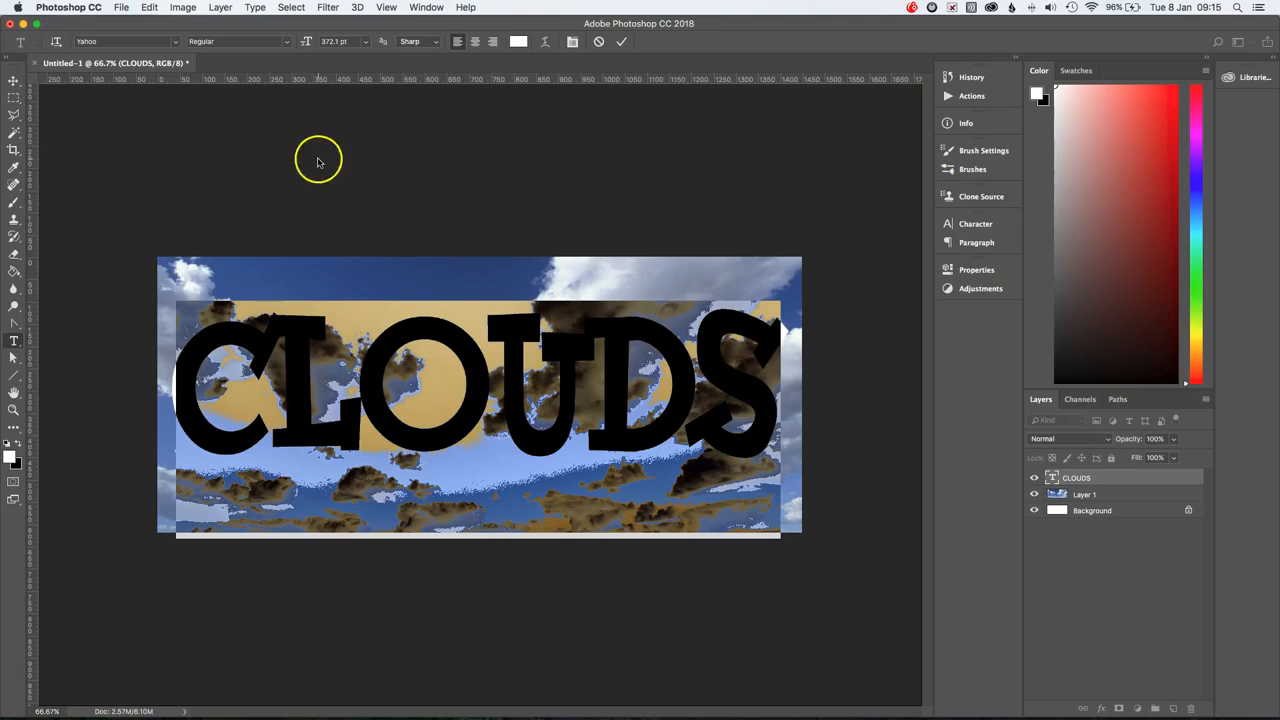
click(176, 41)
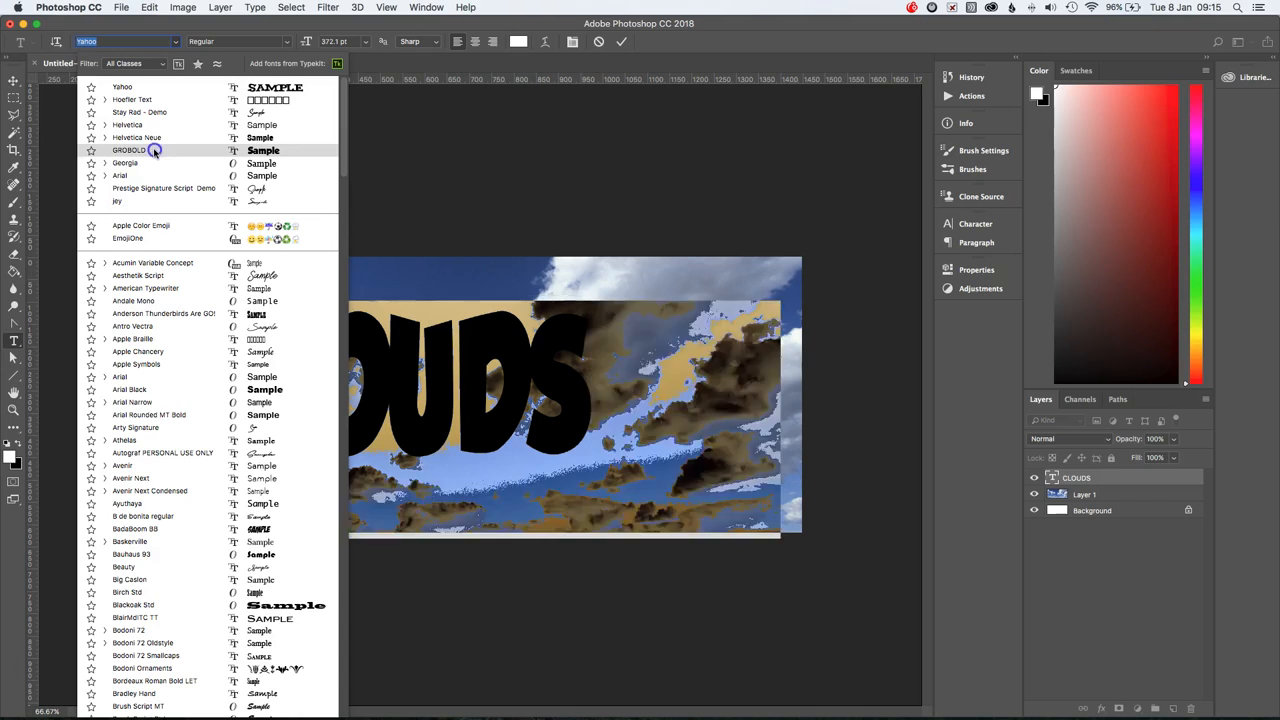
click(154, 152)
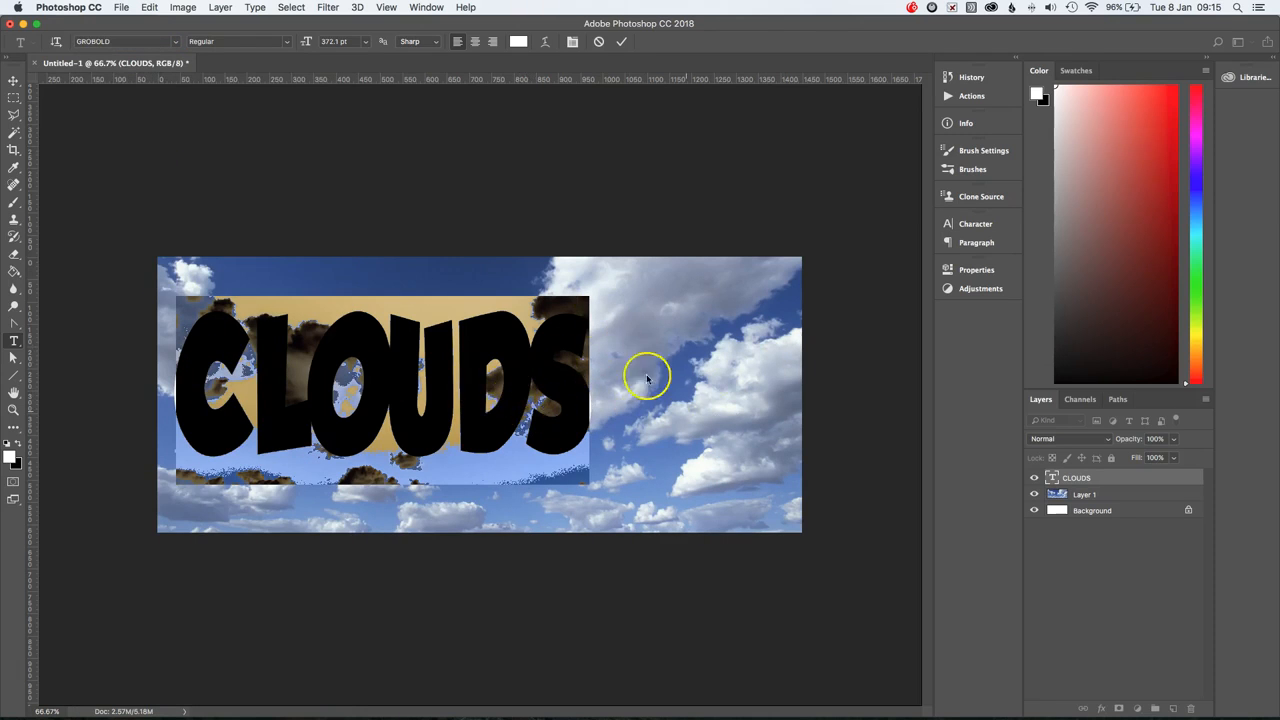
click(13, 80)
Free Transform the CLOUDS text to about 146% width and 116% height, and move it up slightly to centre it on the photo.
click(148, 7)
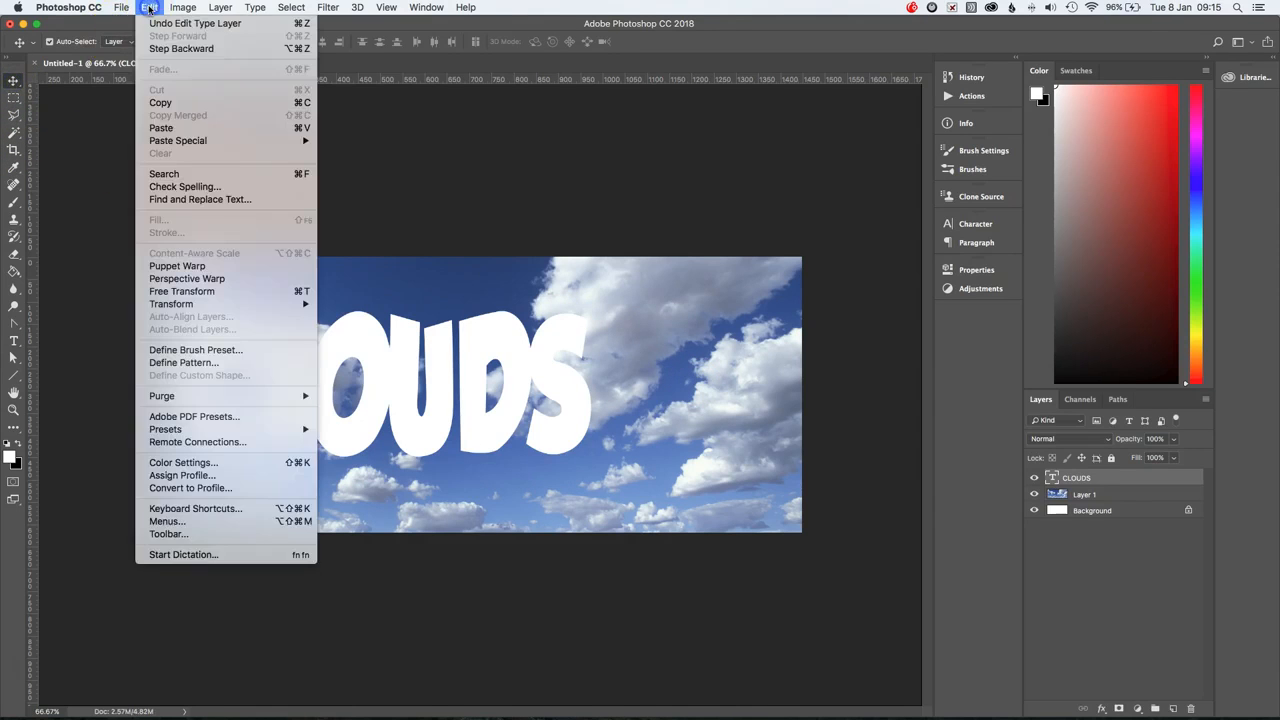
click(197, 293)
drag(593, 390, 784, 391)
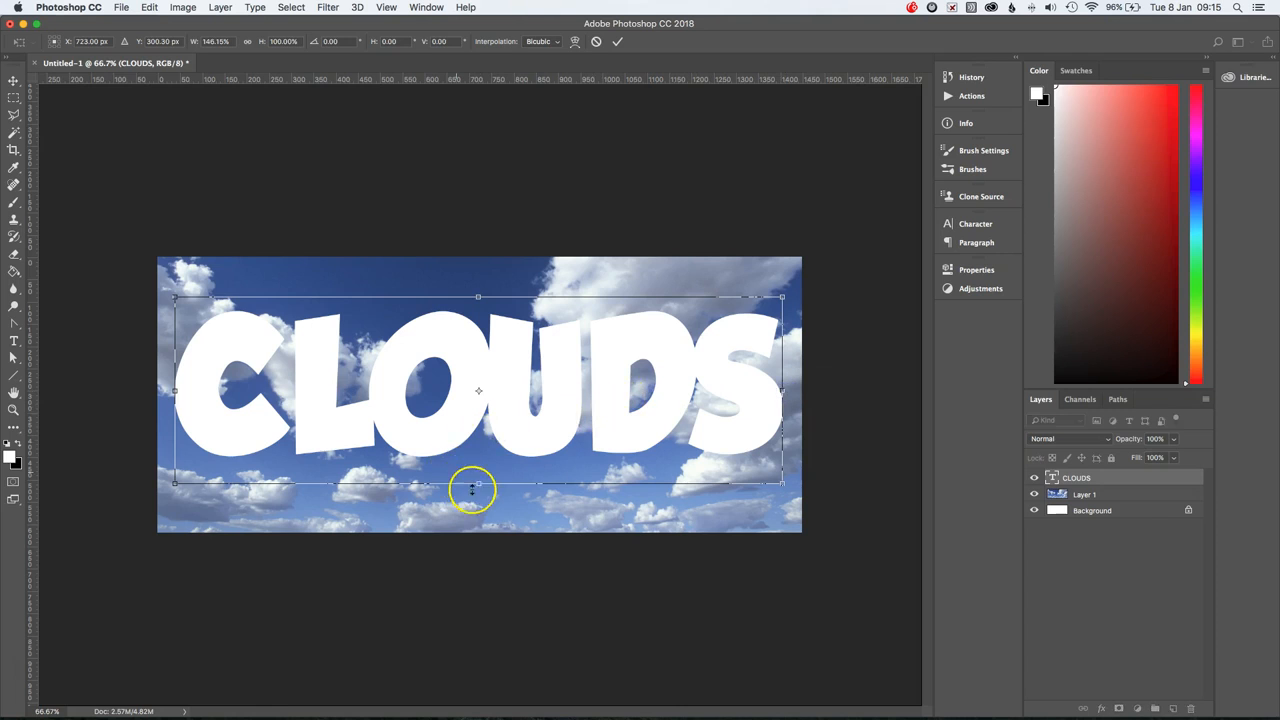
drag(478, 487, 478, 513)
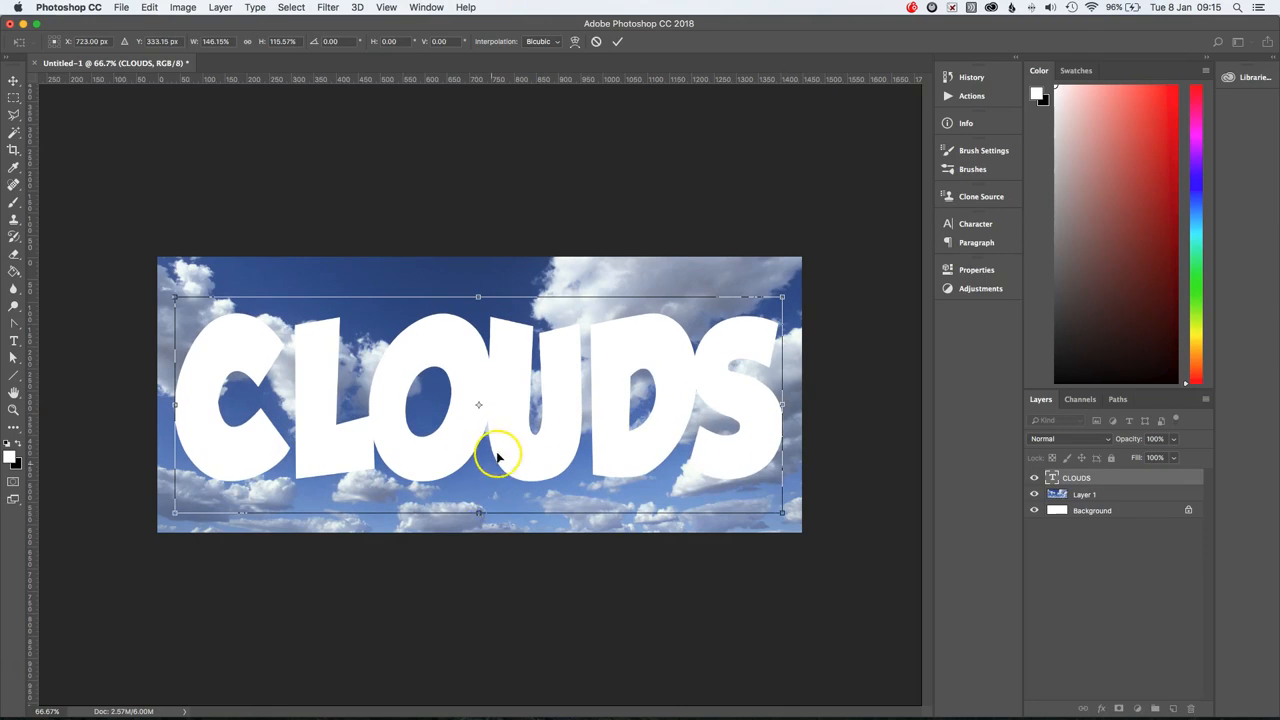
drag(508, 429, 507, 432)
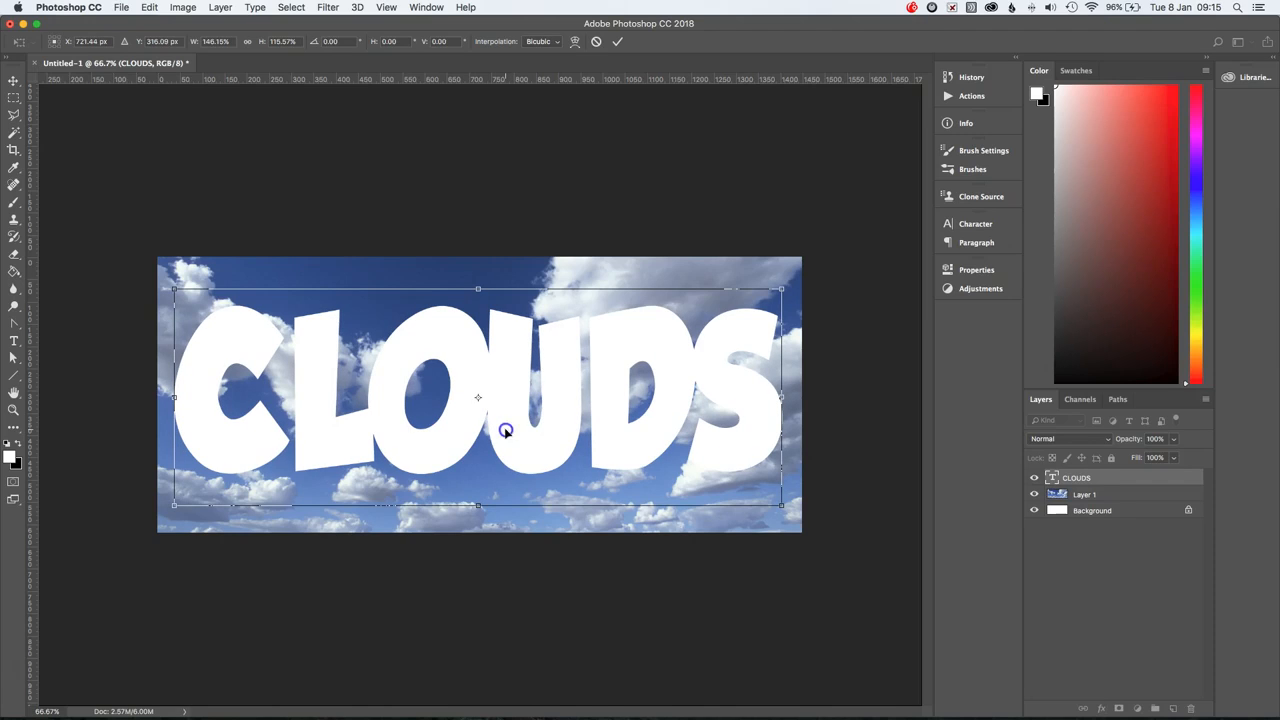
key(Return)
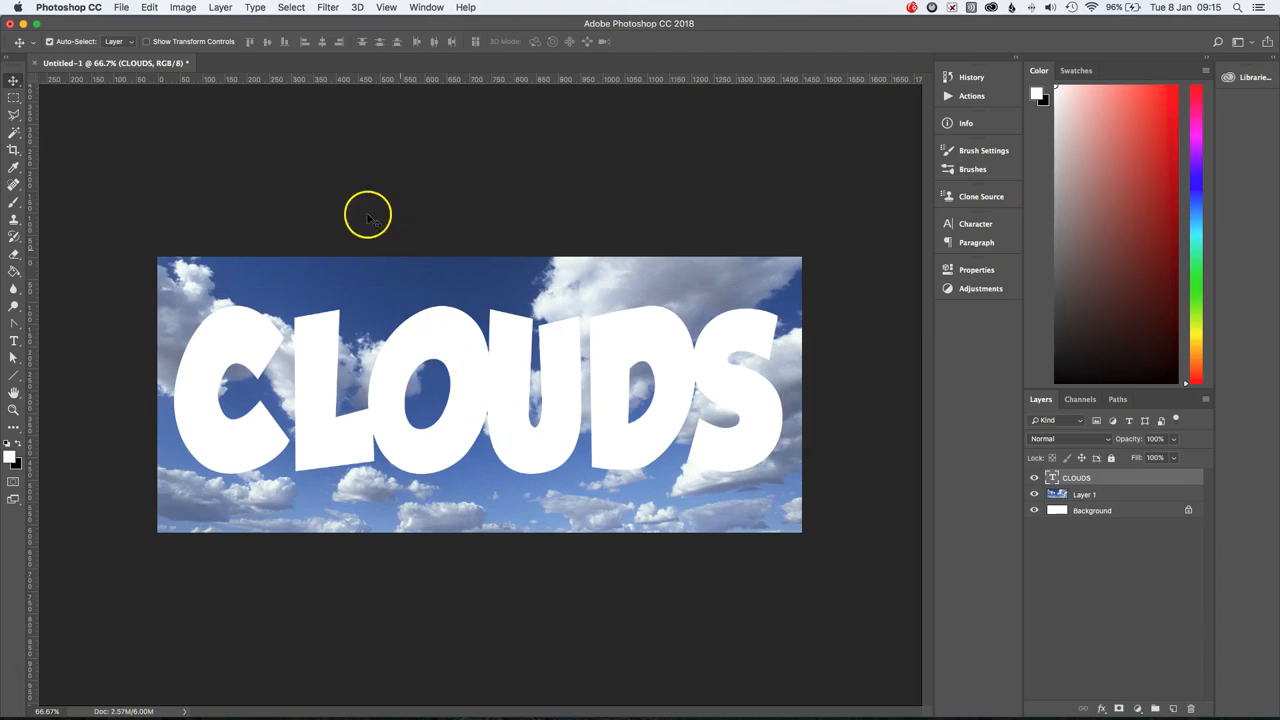
Select all six letters of the CLOUDS text with the Magic Wand, adding each separate letter group to the selection.
click(10, 135)
click(24, 131)
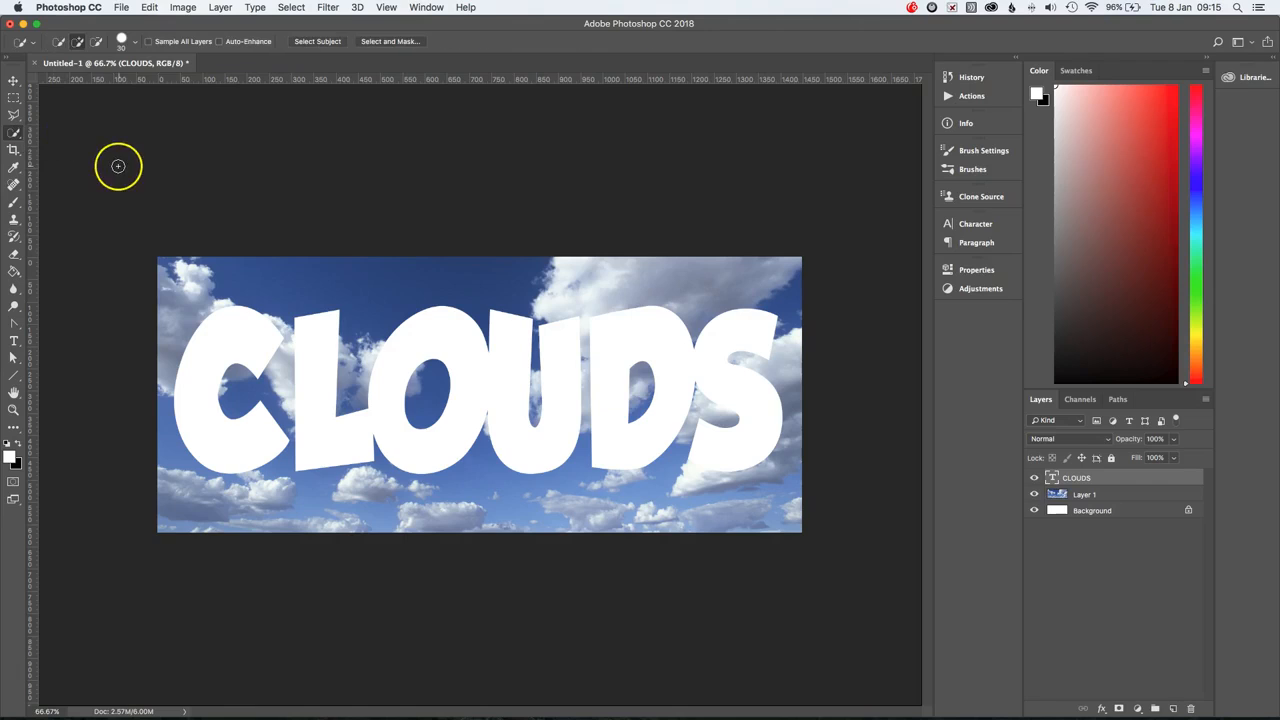
click(14, 135)
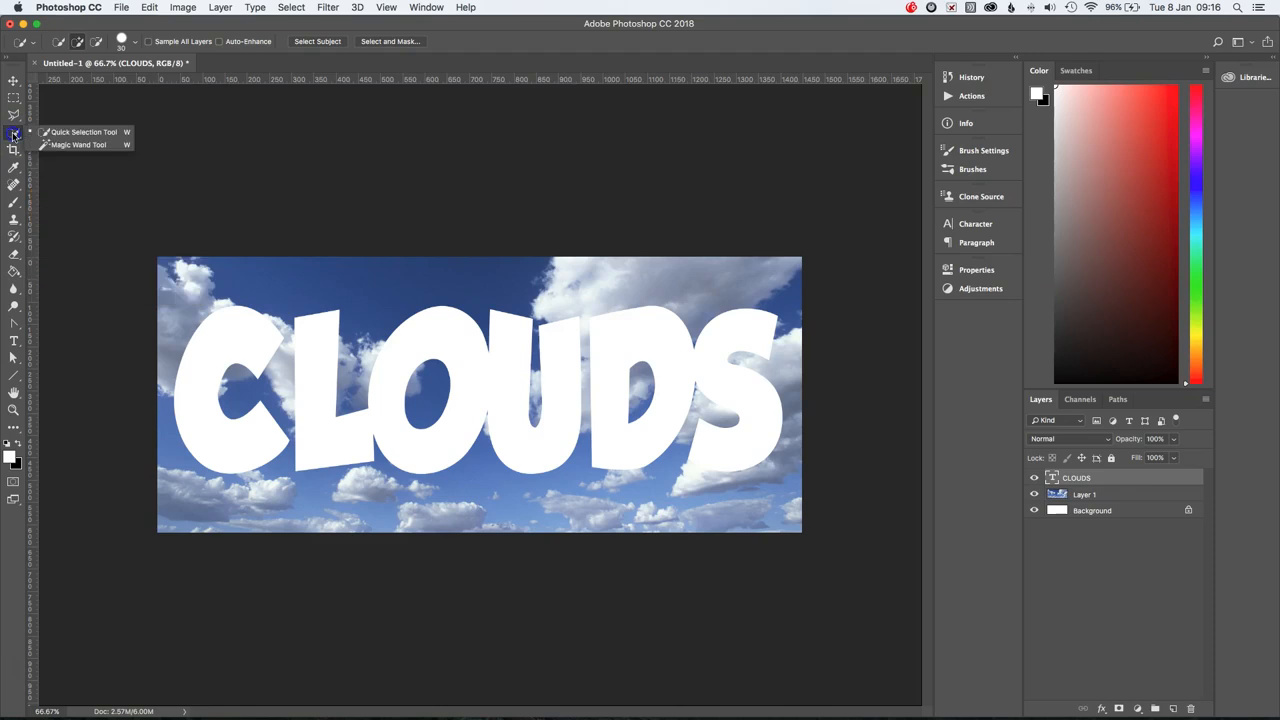
click(62, 146)
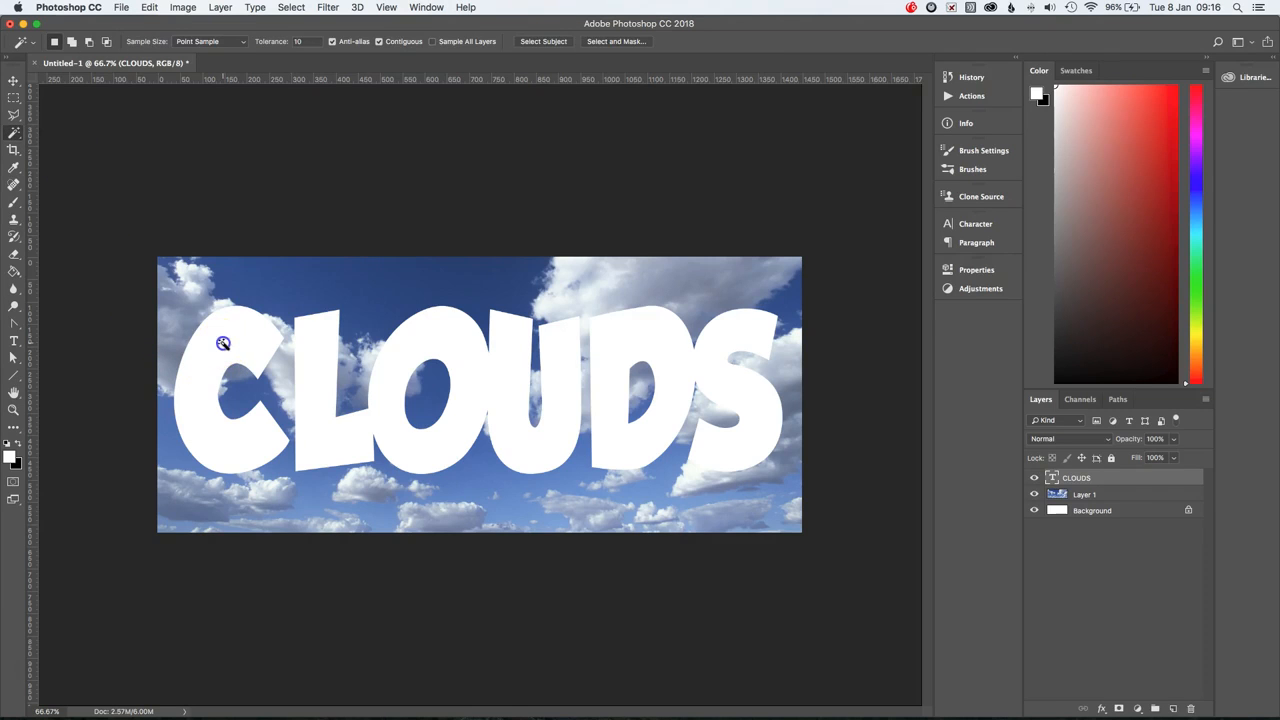
click(320, 361)
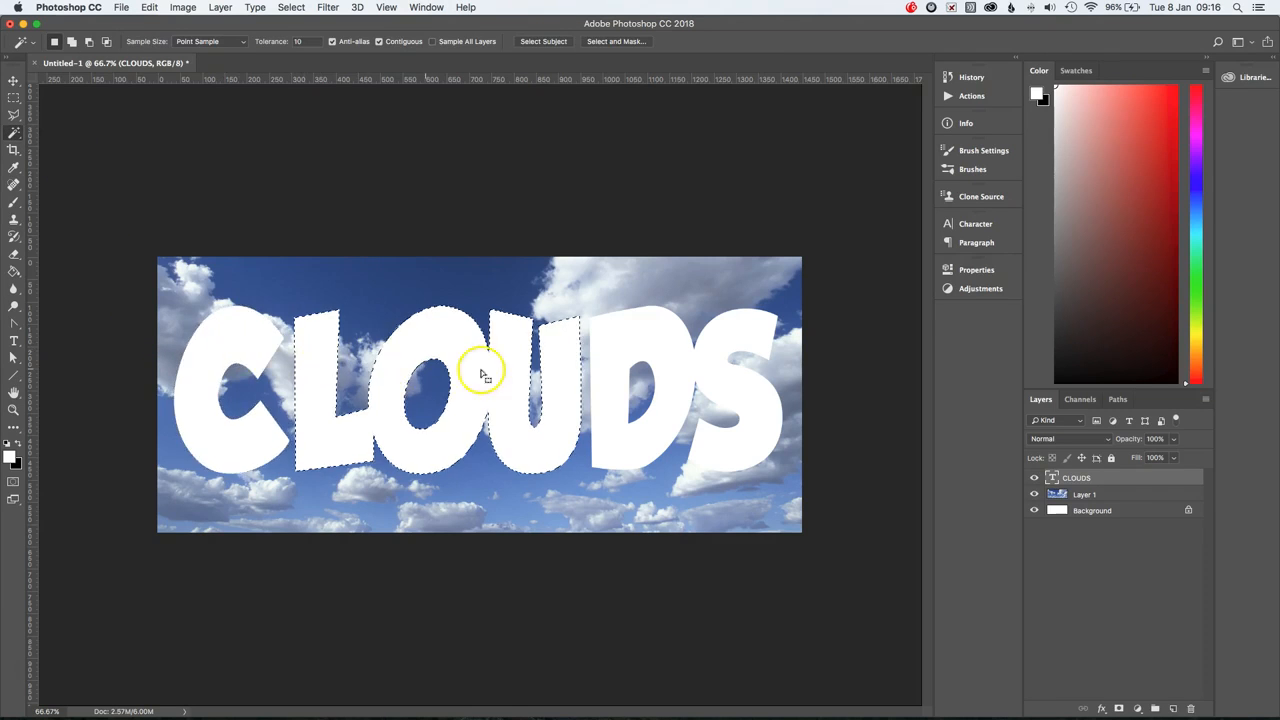
click(664, 364)
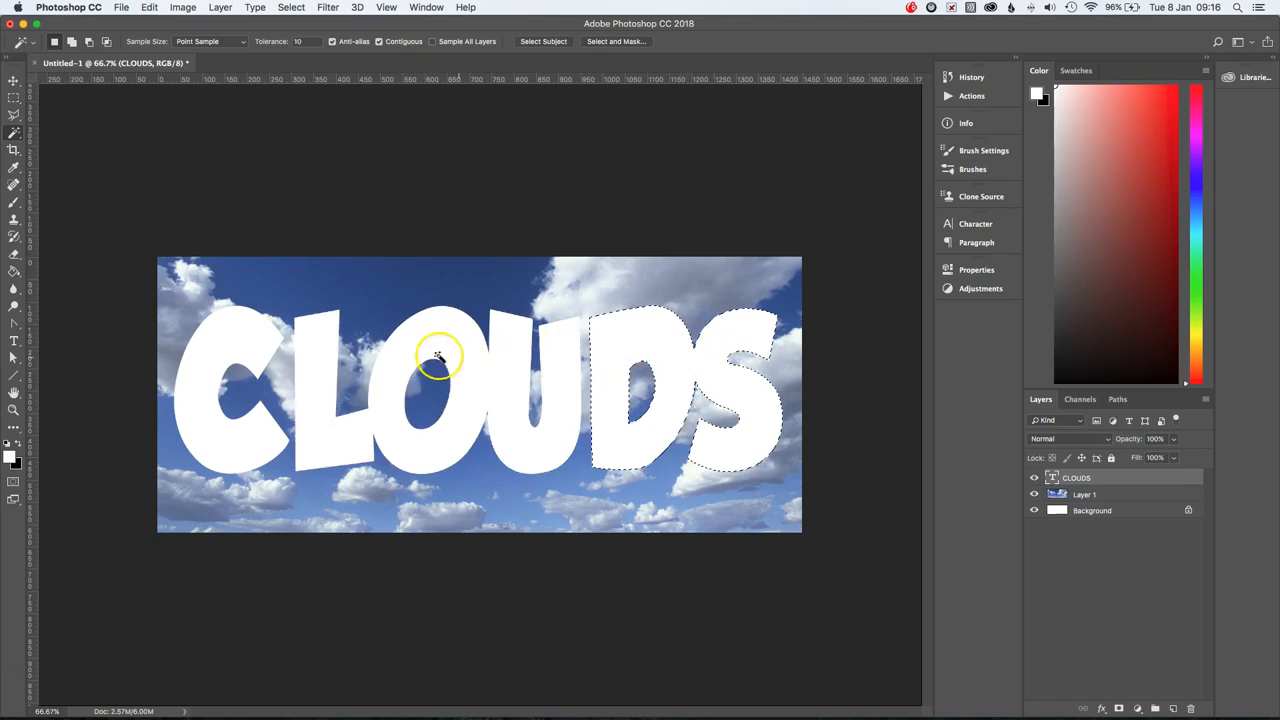
click(245, 350)
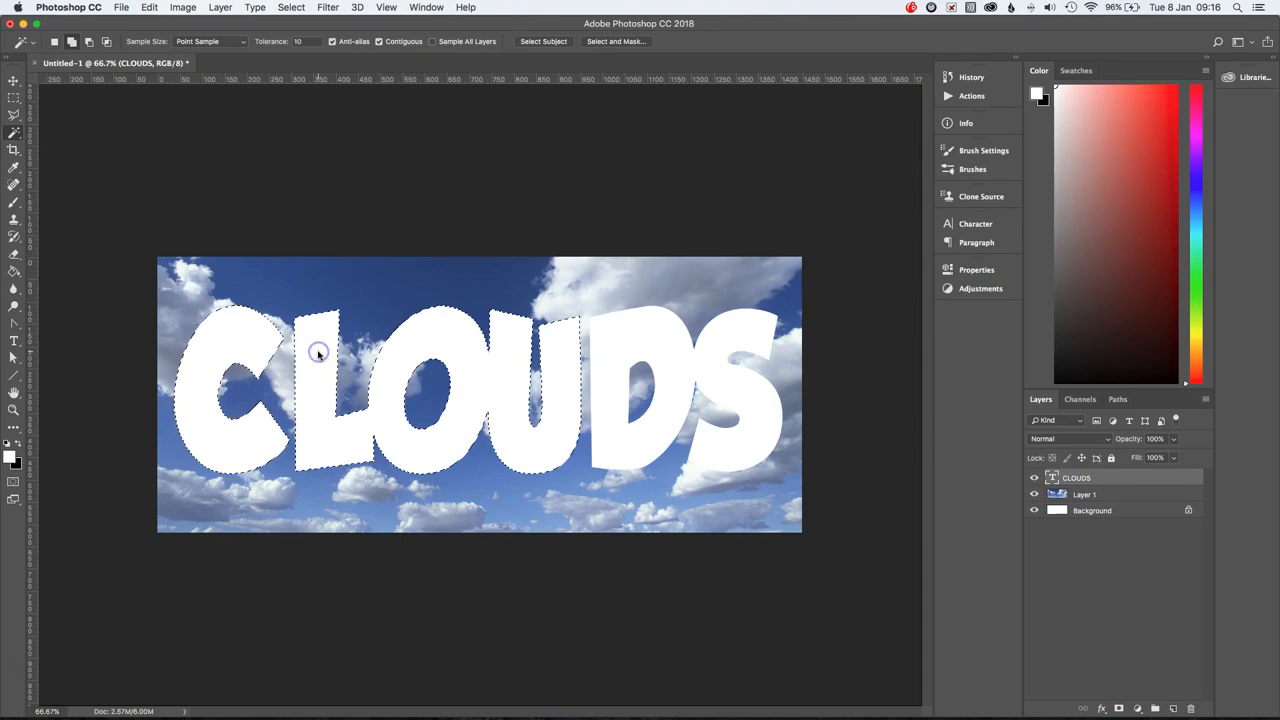
shift+click(617, 364)
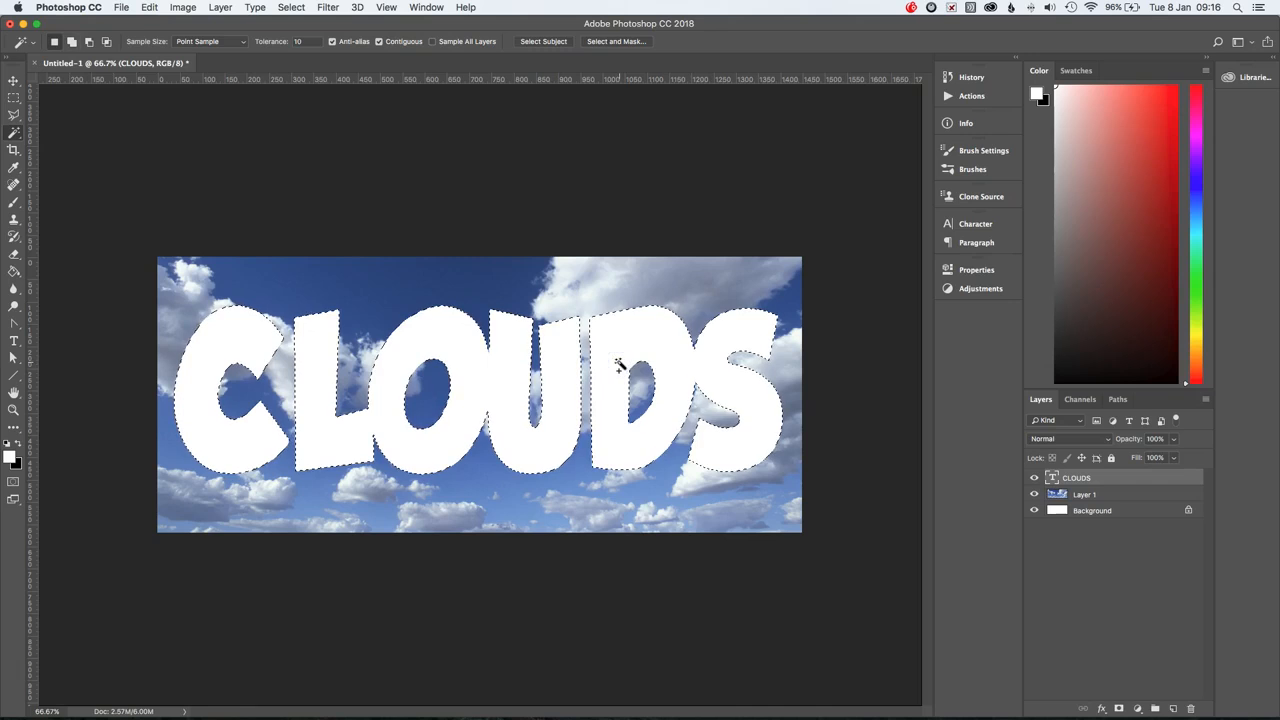
shift+click(509, 390)
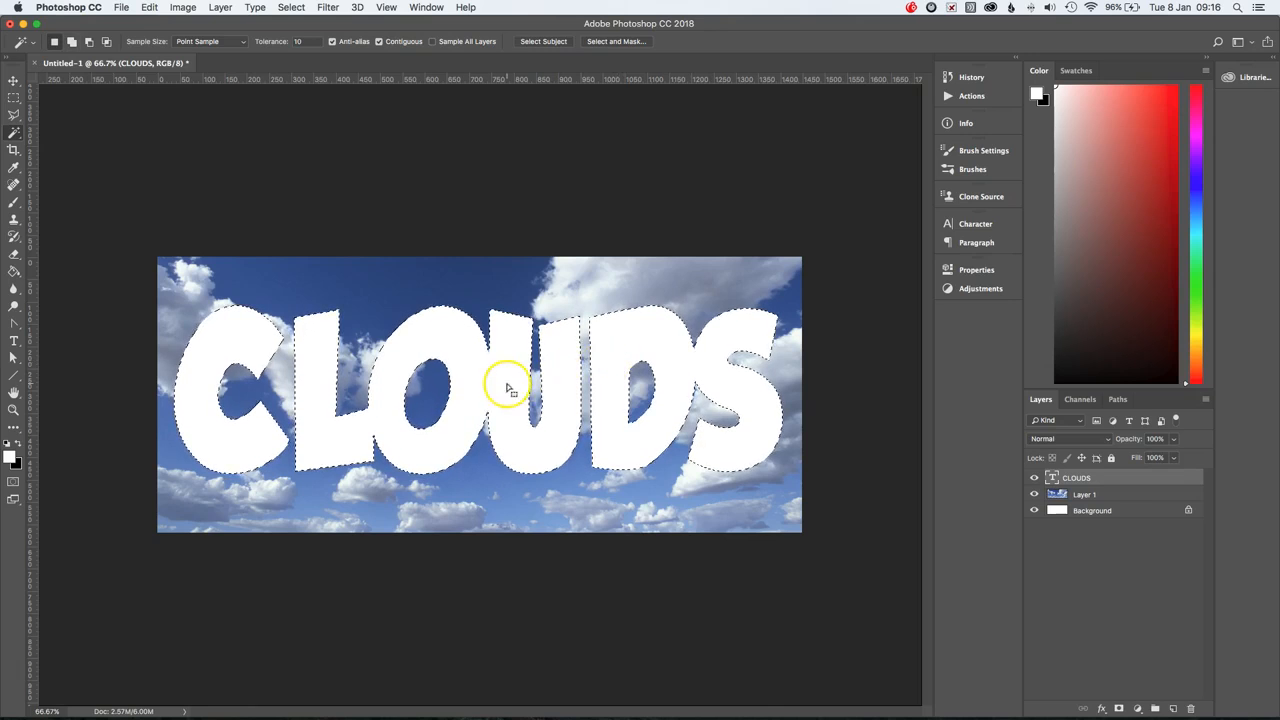
Copy the letter-shaped area of the cloud photo on Layer 1 and paste it as a new layer.
click(1131, 496)
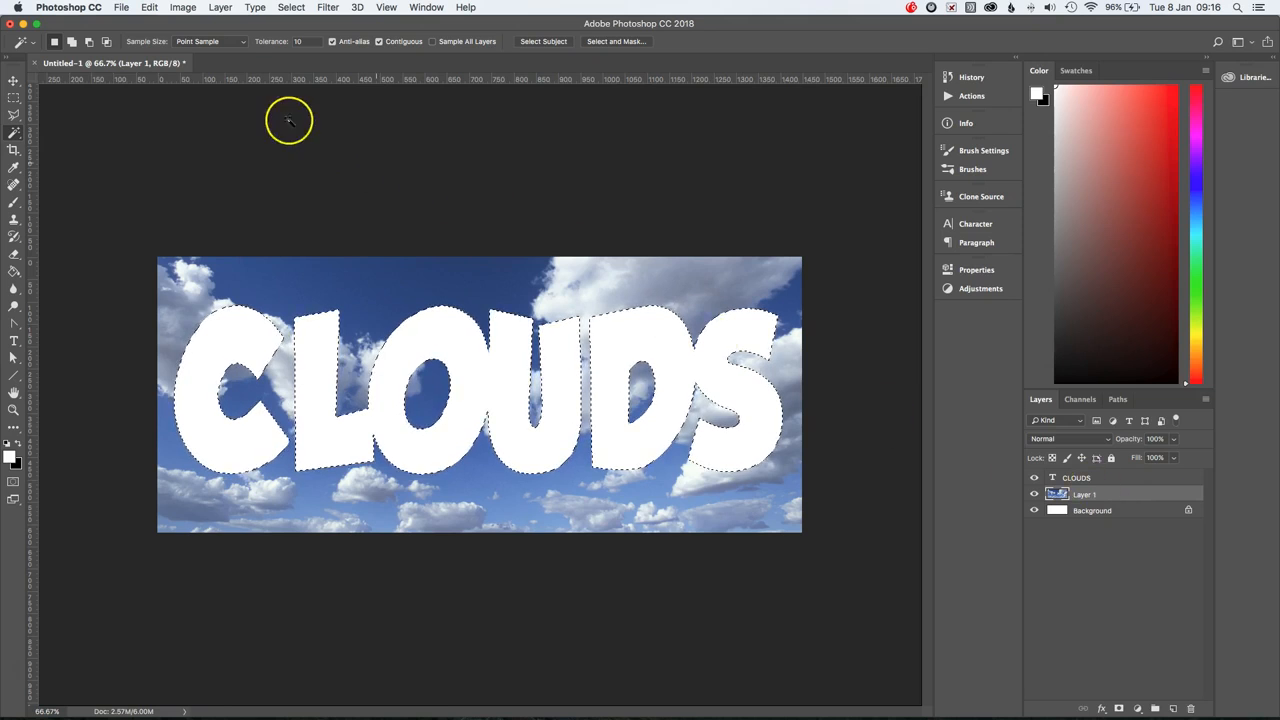
click(151, 8)
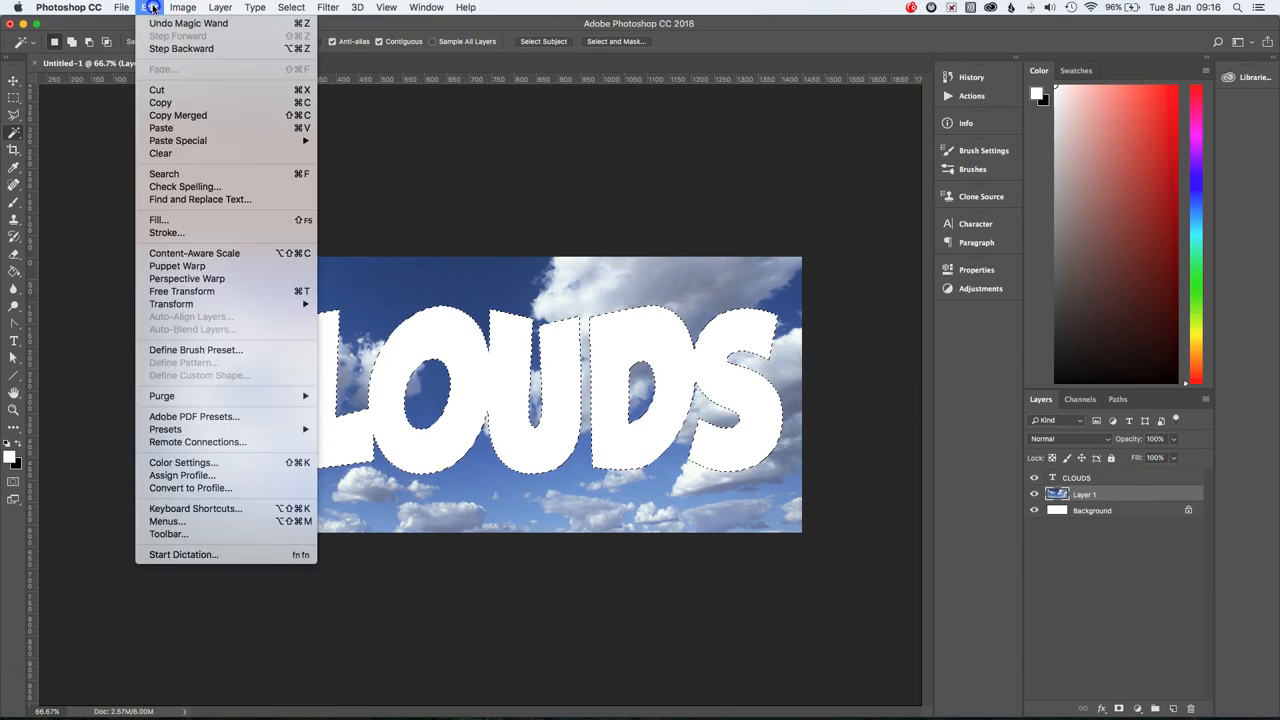
click(158, 103)
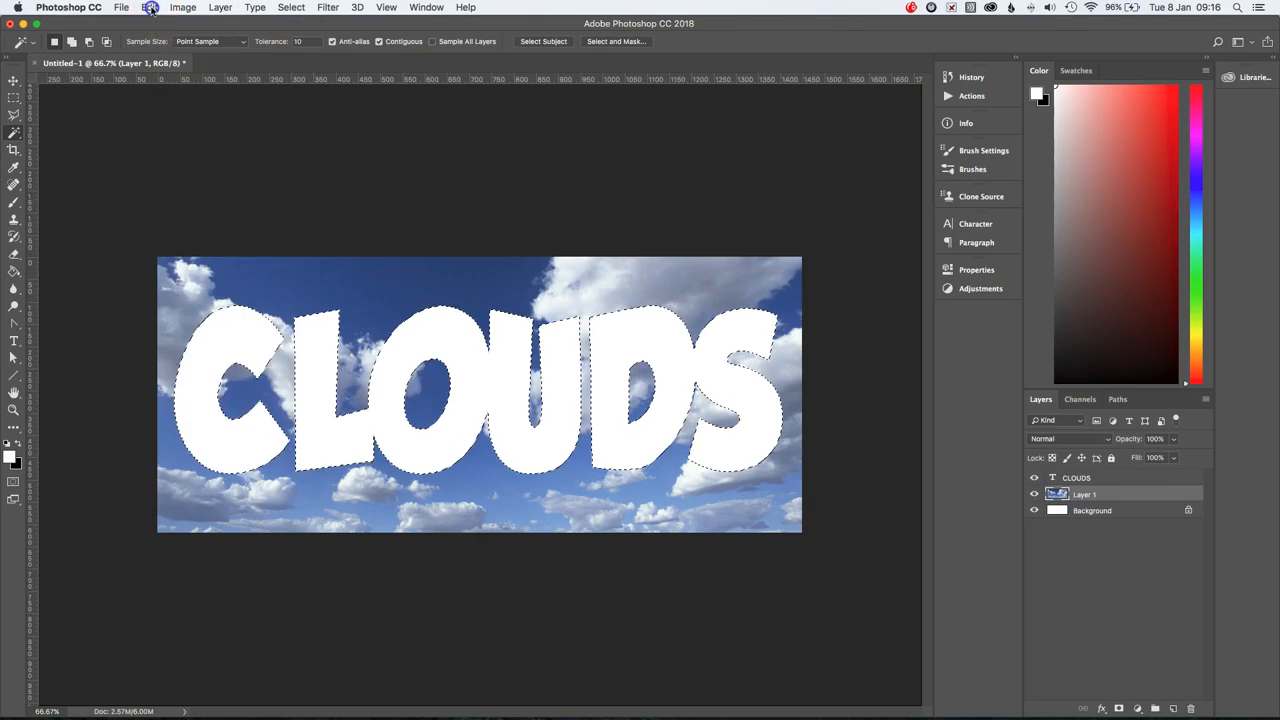
click(151, 8)
click(175, 129)
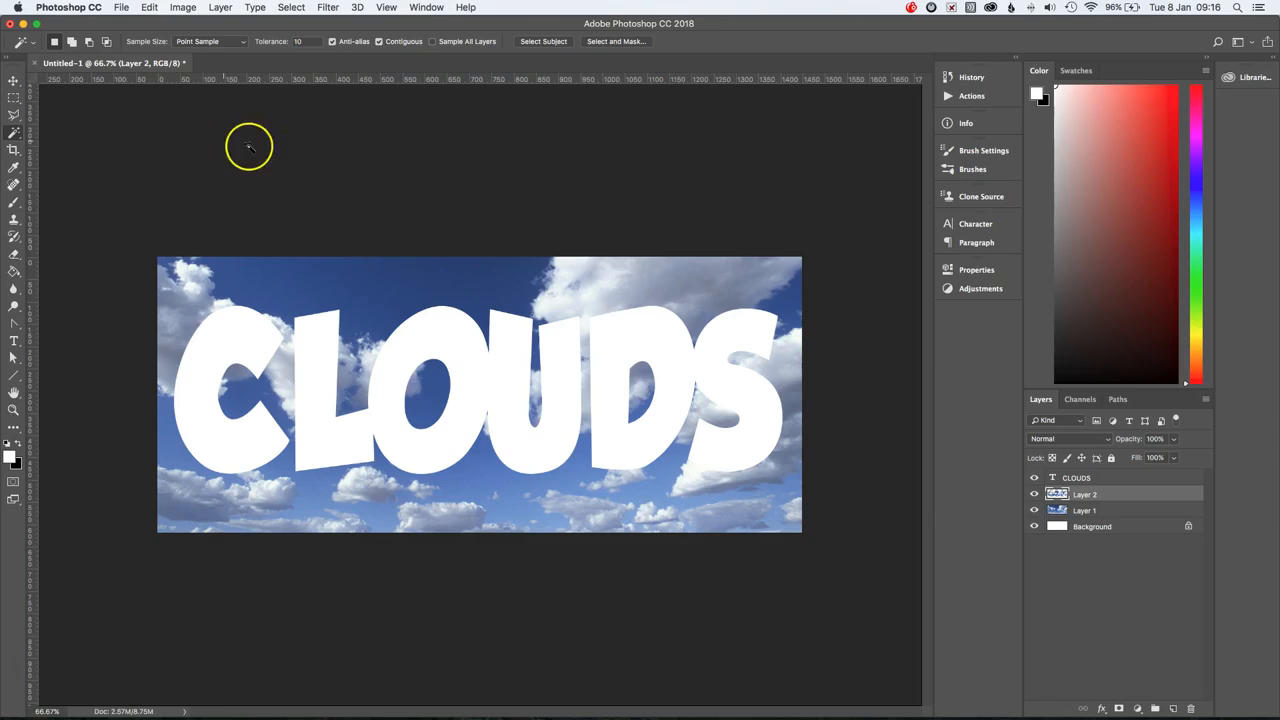
Hide the CLOUDS text layer and the cloud photo on Layer 1.
click(1034, 478)
click(1034, 510)
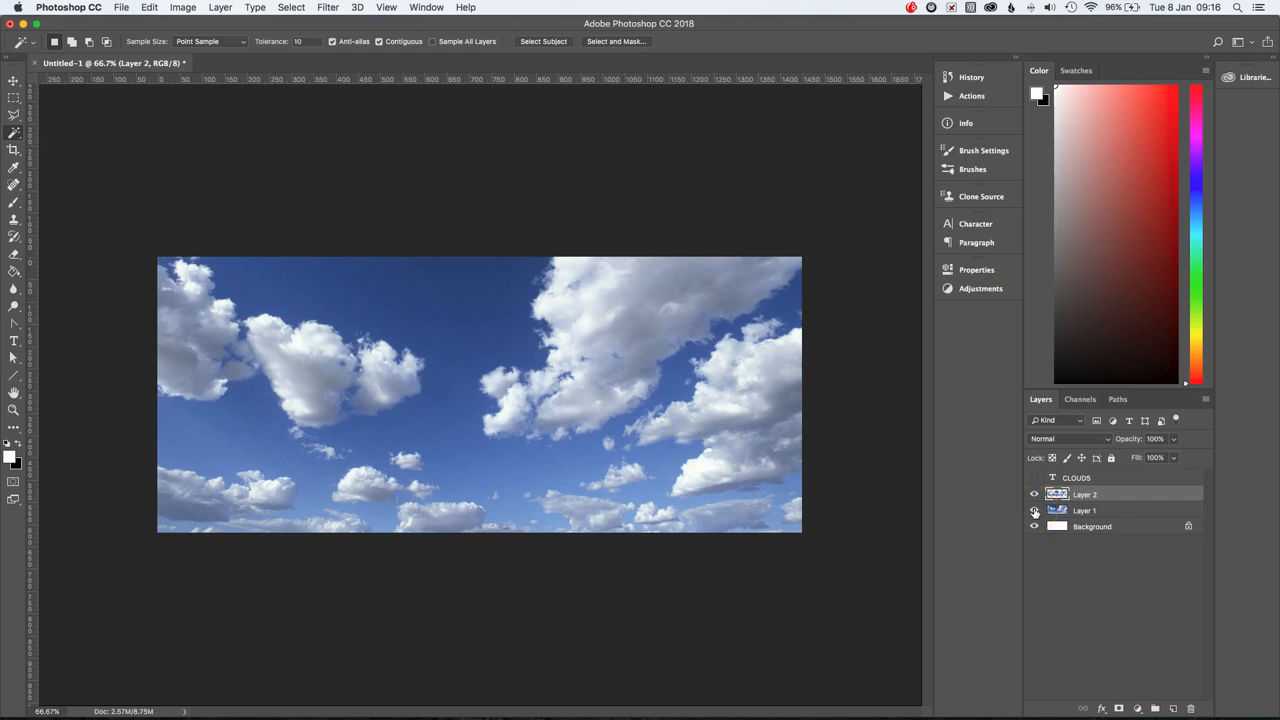
click(1034, 510)
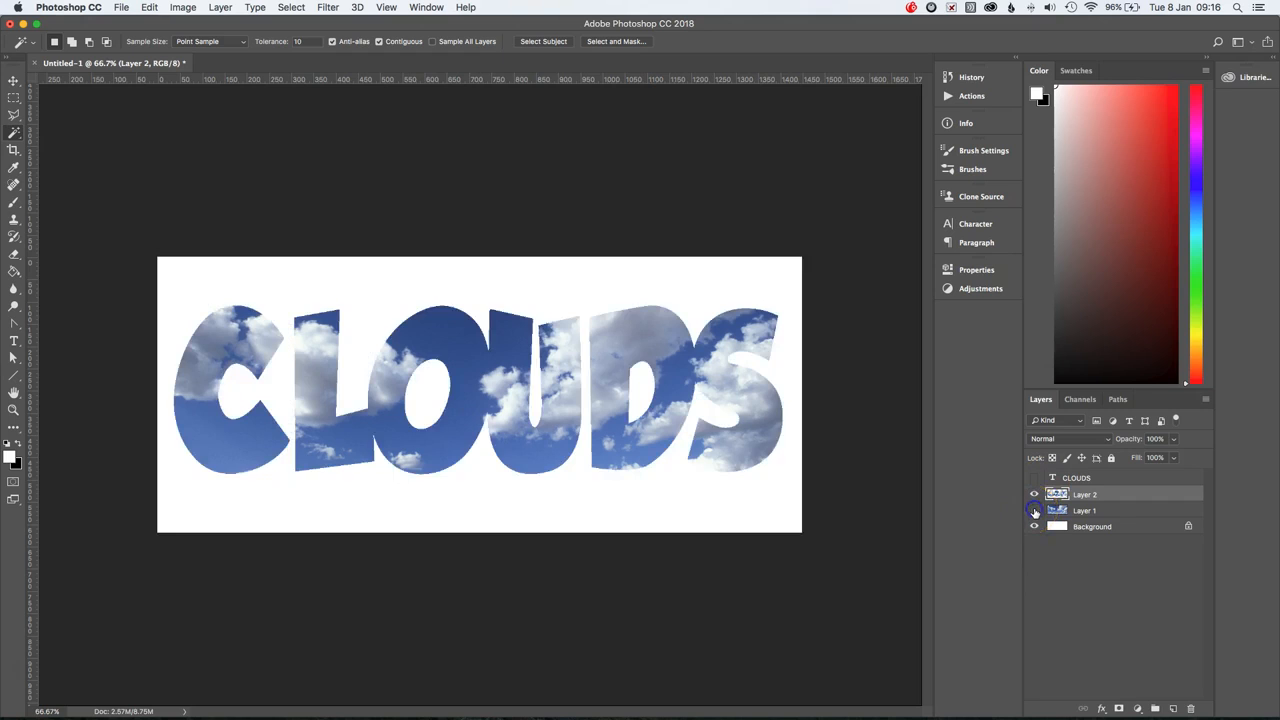
Add a drop shadow to Layer 2 with 71% opacity, 34° angle, 28 px distance, 13% spread and 21 px size.
double_click(1152, 497)
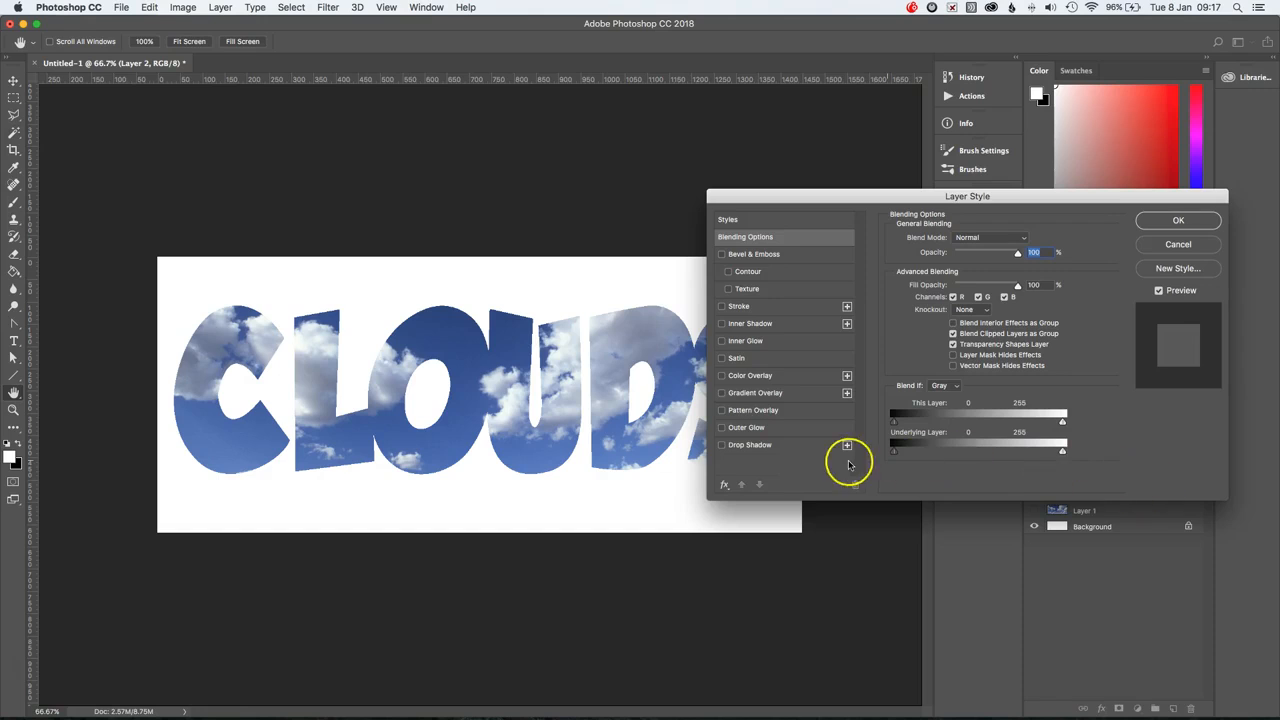
click(752, 447)
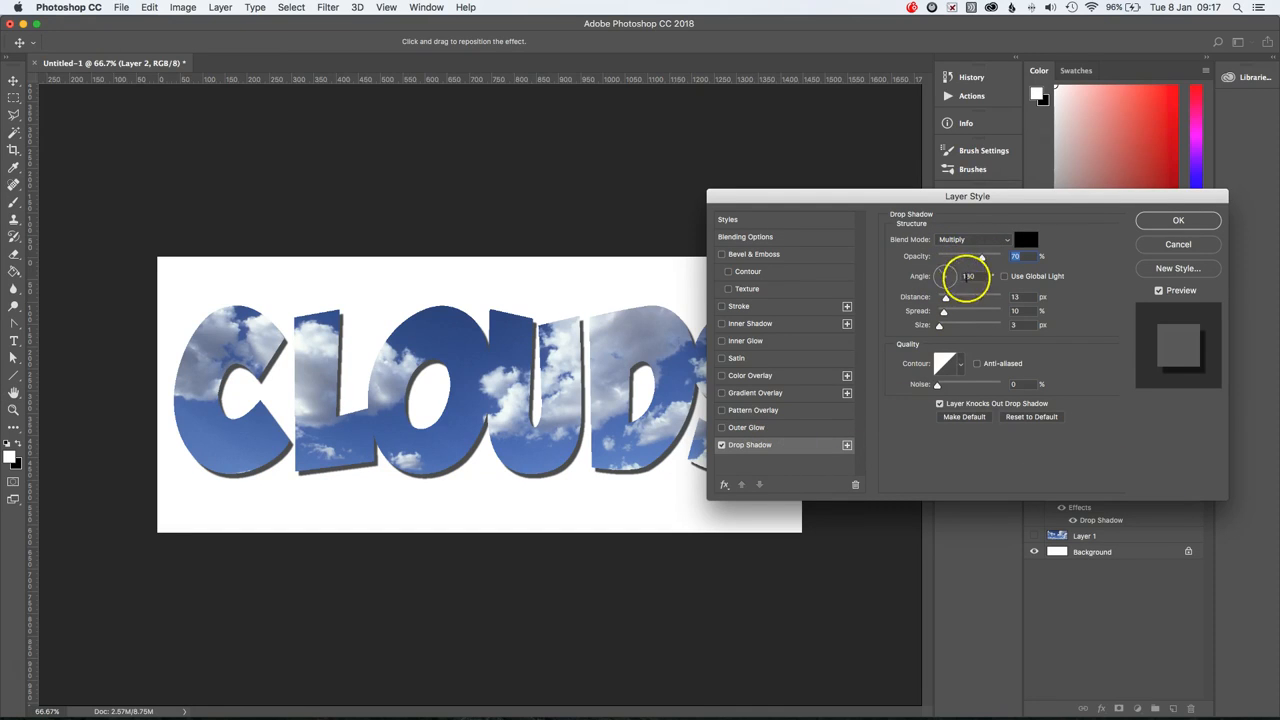
drag(981, 257, 947, 329)
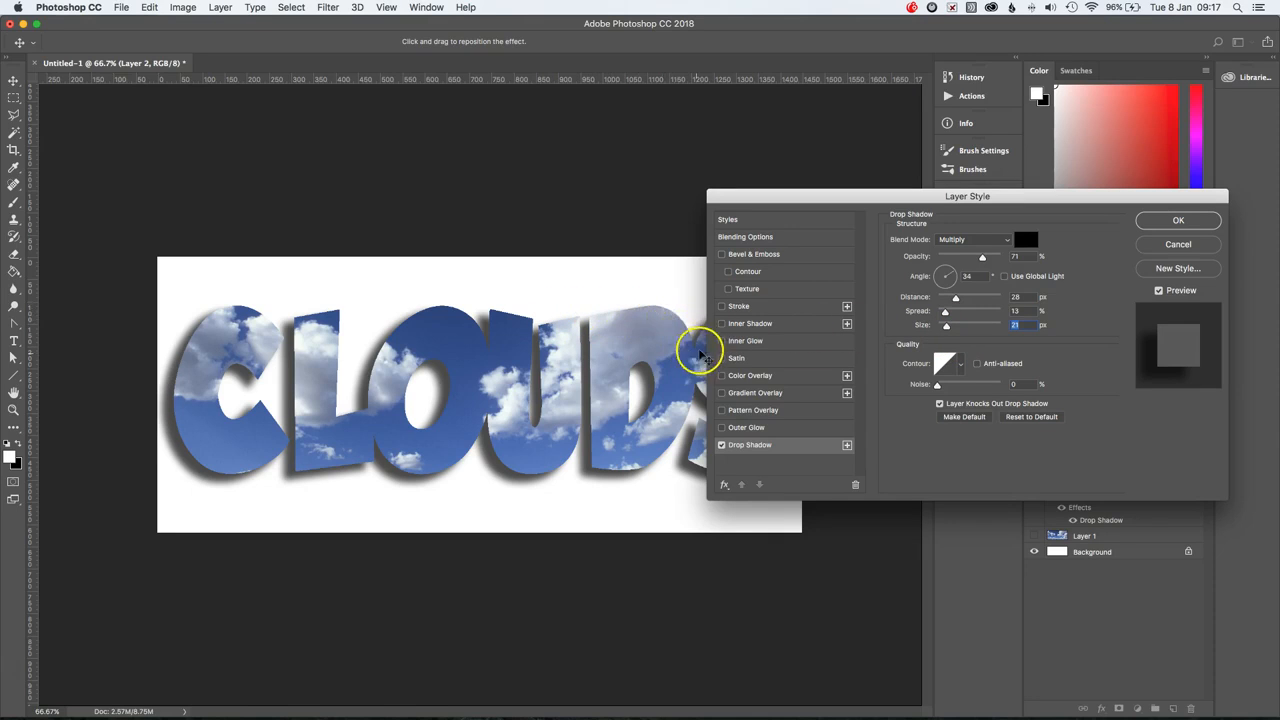
Add a stroke to the cloud lettering and sample its colour from the dark blue sky inside the letter O.
click(736, 307)
click(920, 336)
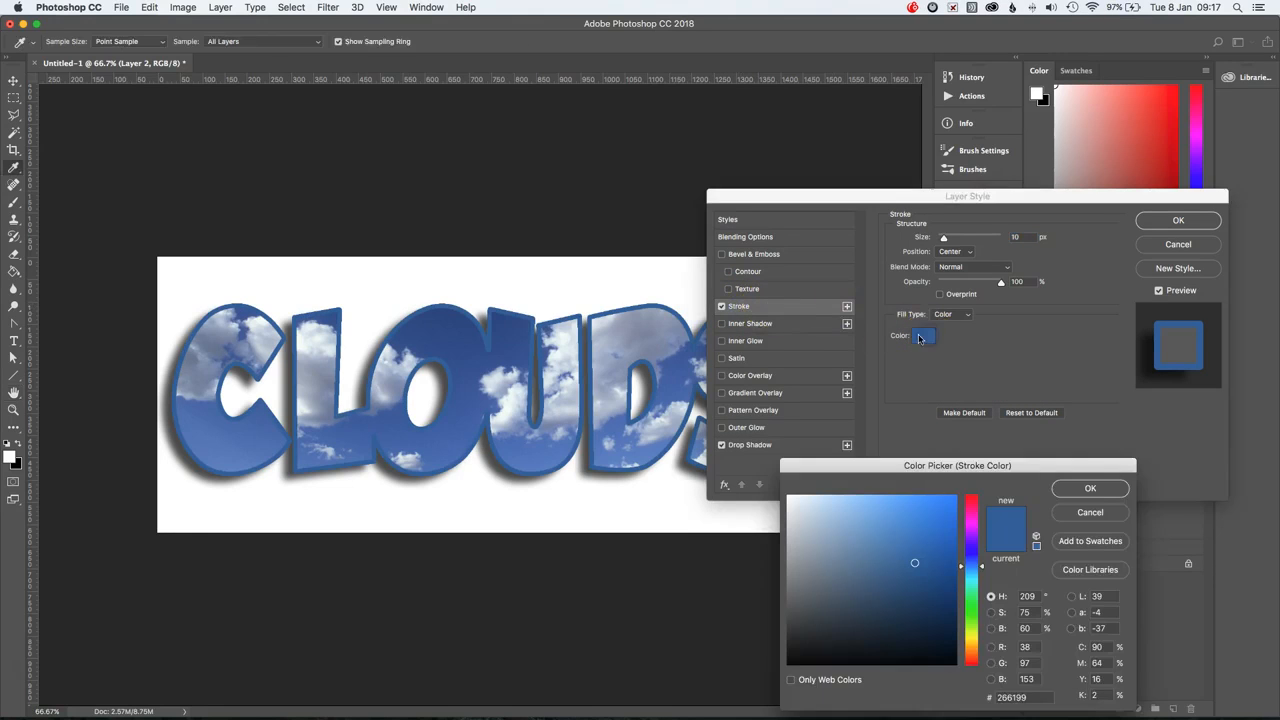
click(466, 334)
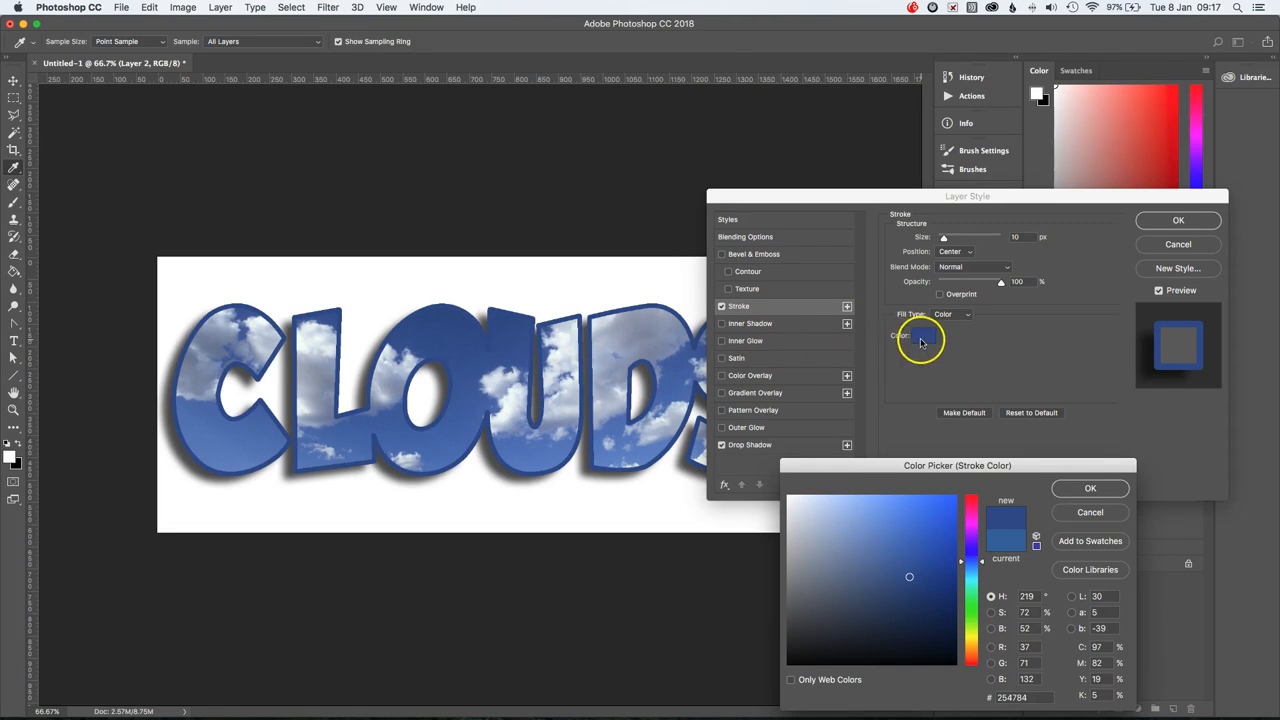
click(646, 335)
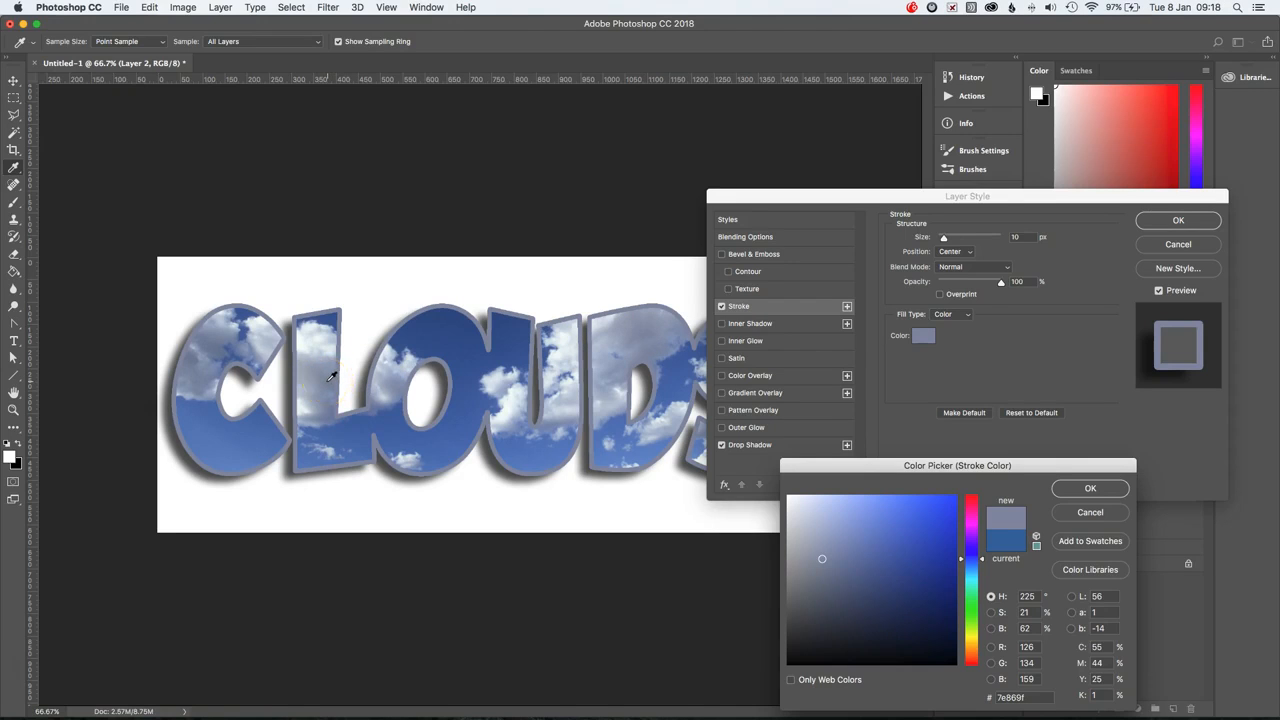
click(445, 326)
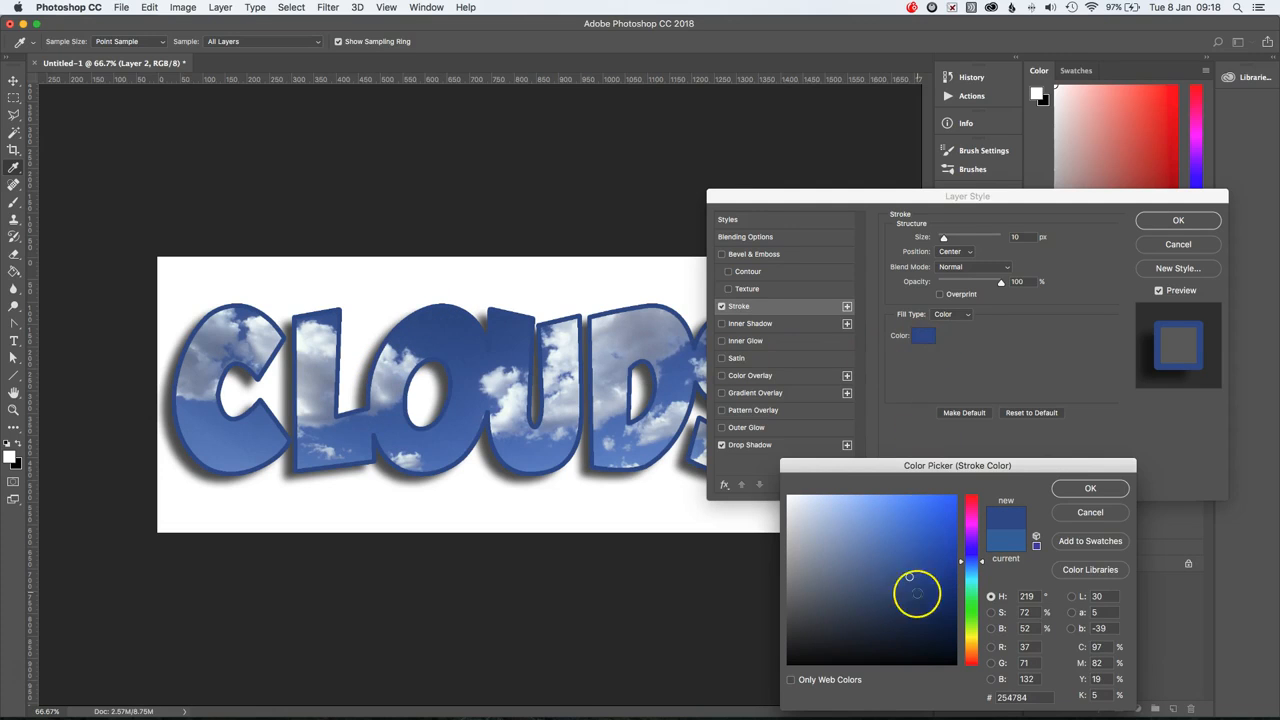
Darken the stroke colour to #162b50 and apply the layer style.
drag(909, 578, 910, 604)
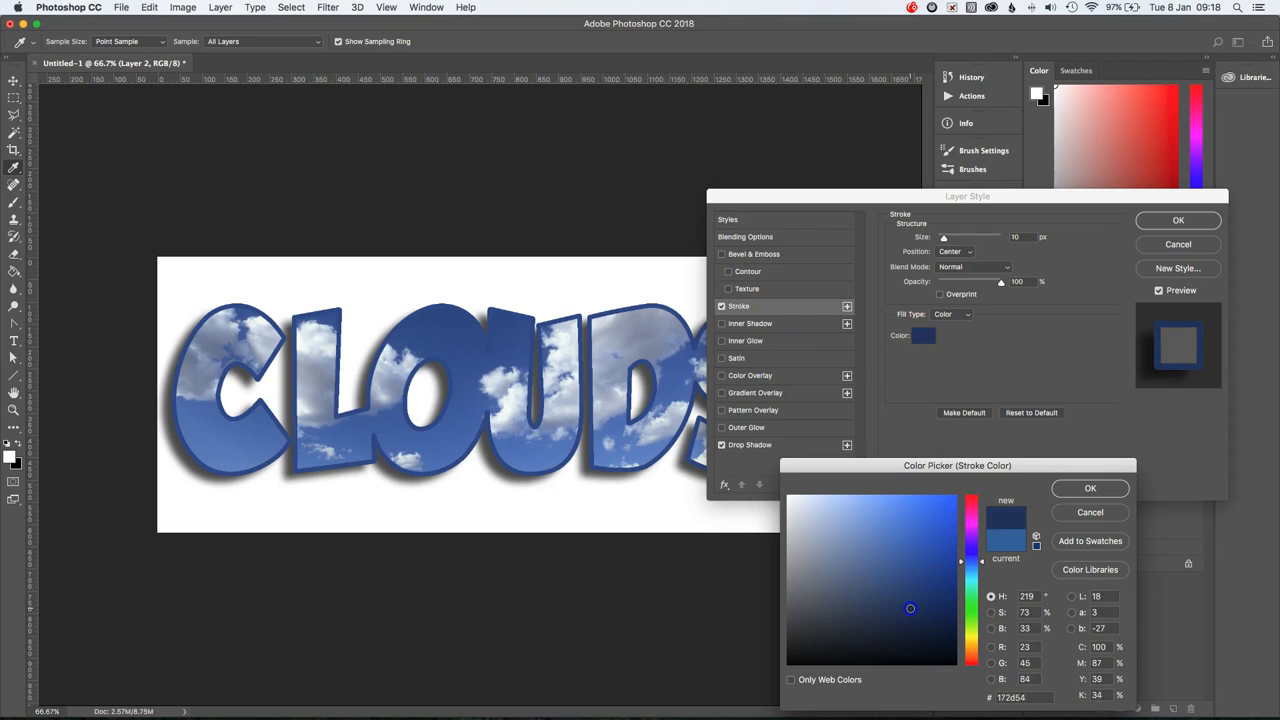
drag(910, 610, 910, 611)
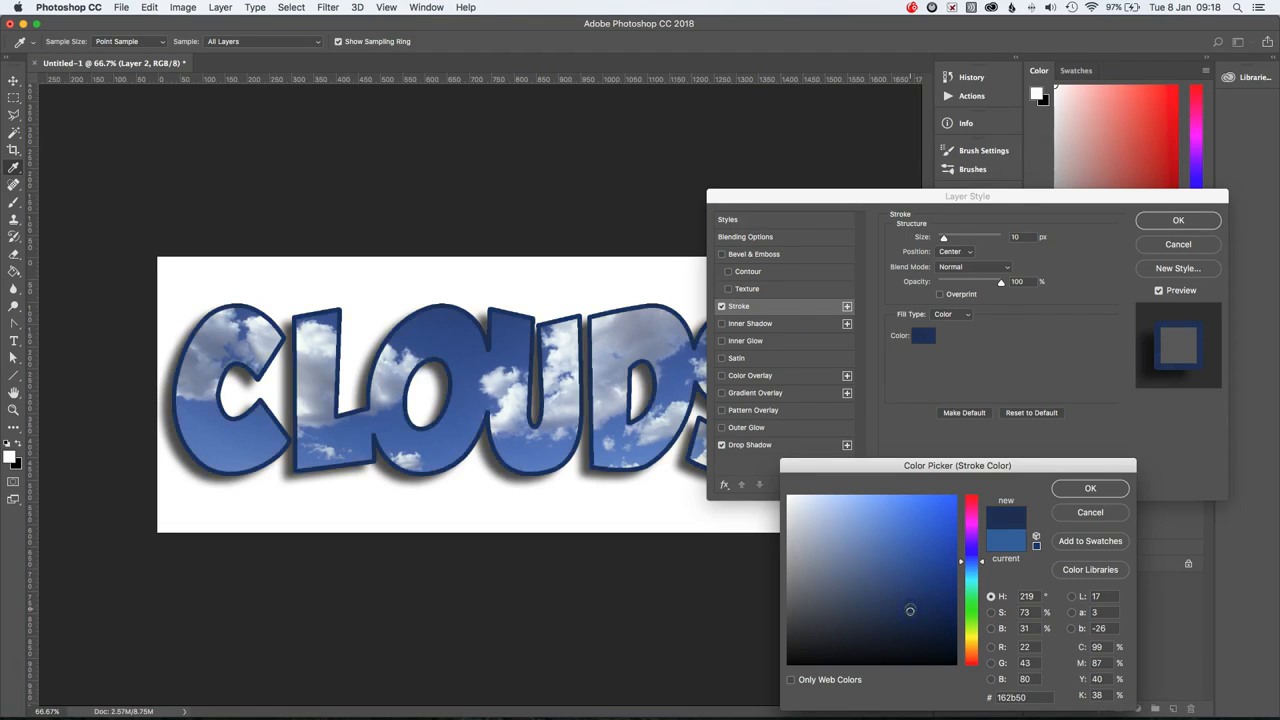
click(1078, 489)
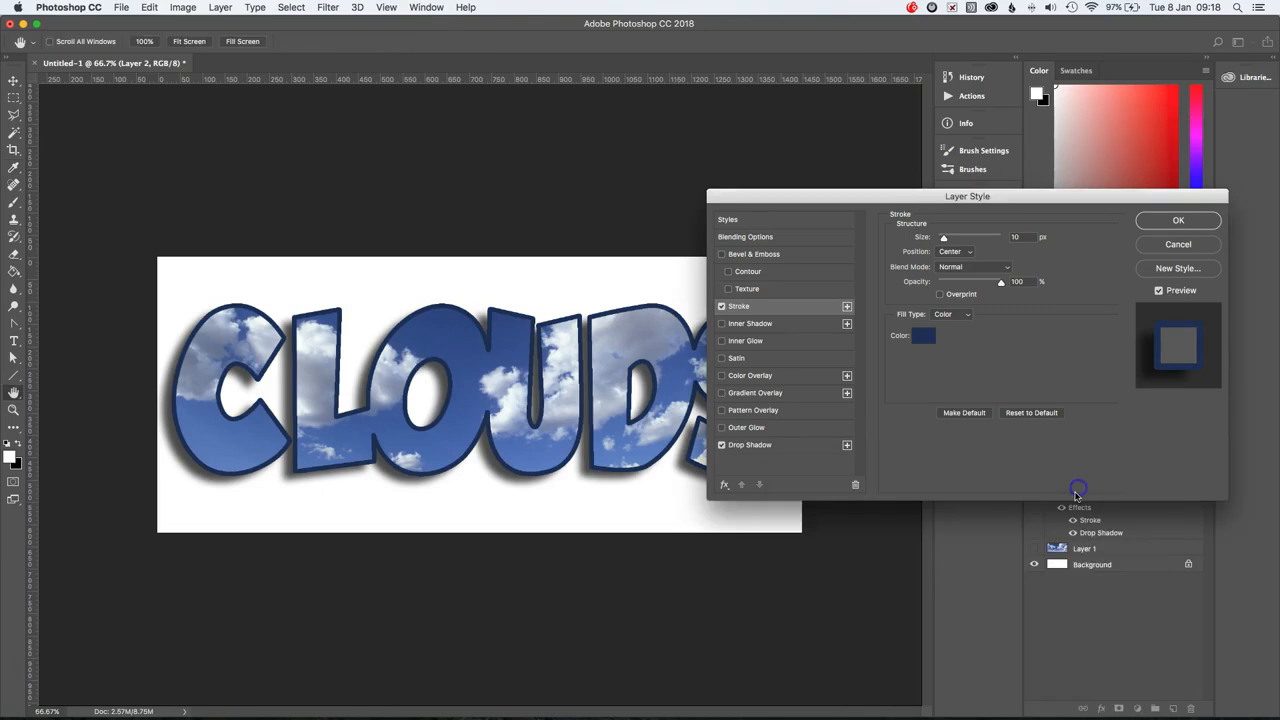
click(1178, 221)
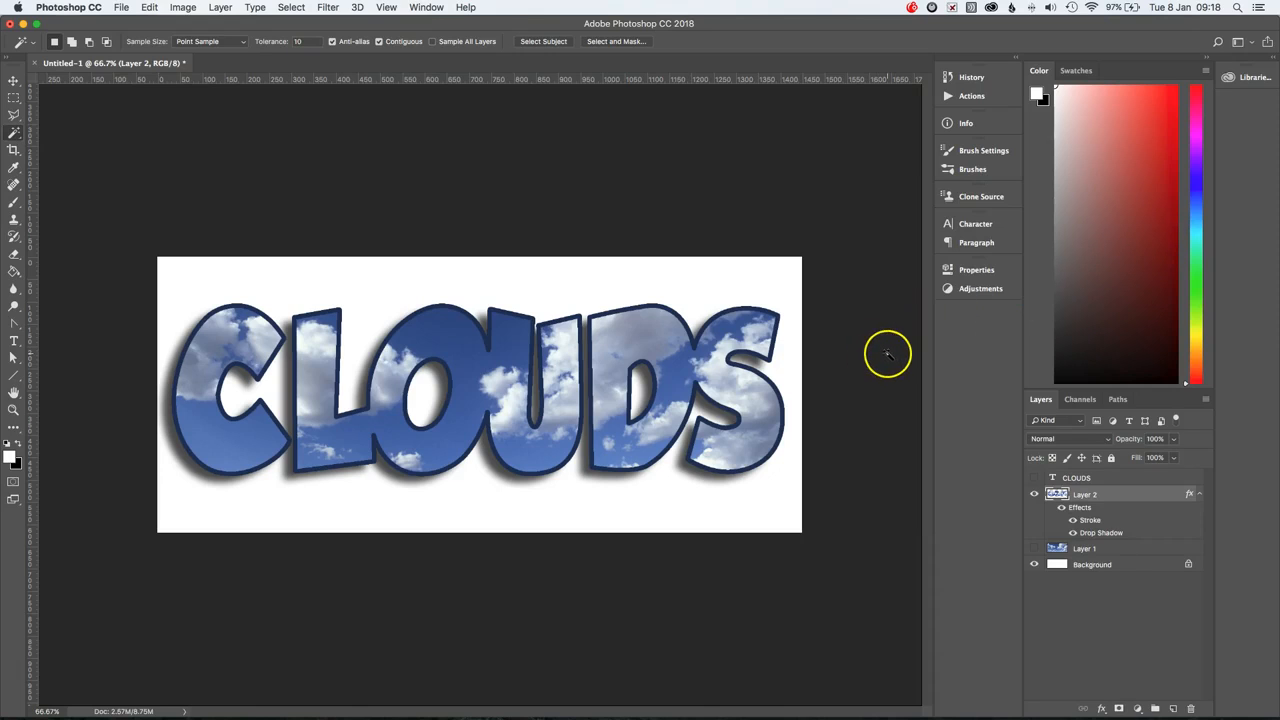
Show the cloud photo on Layer 1 again and create a new empty layer directly above it.
click(1034, 550)
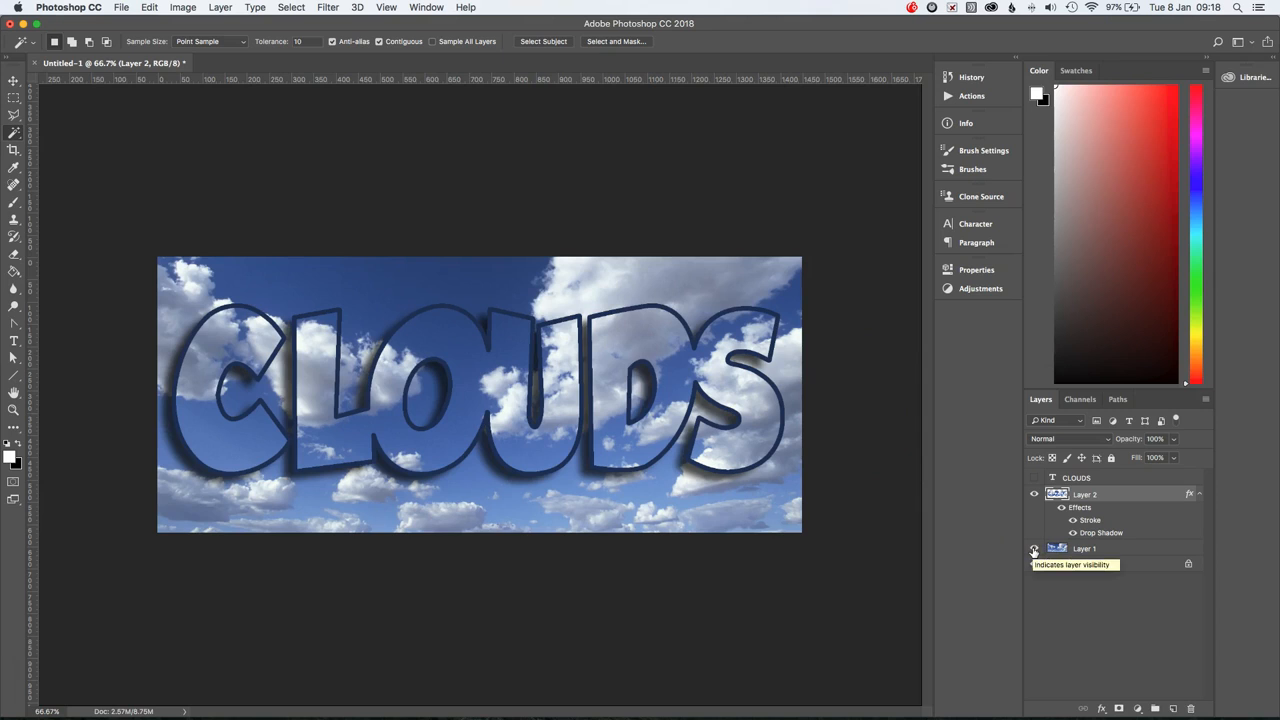
click(1141, 549)
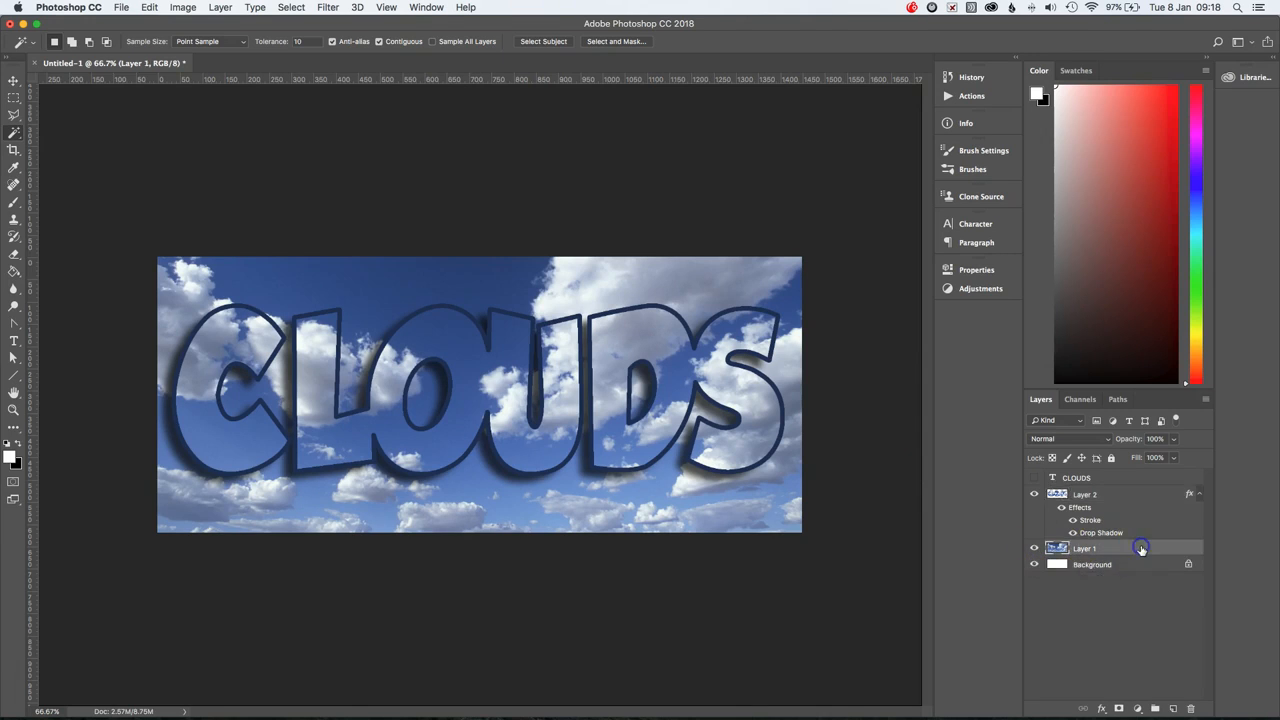
click(1173, 709)
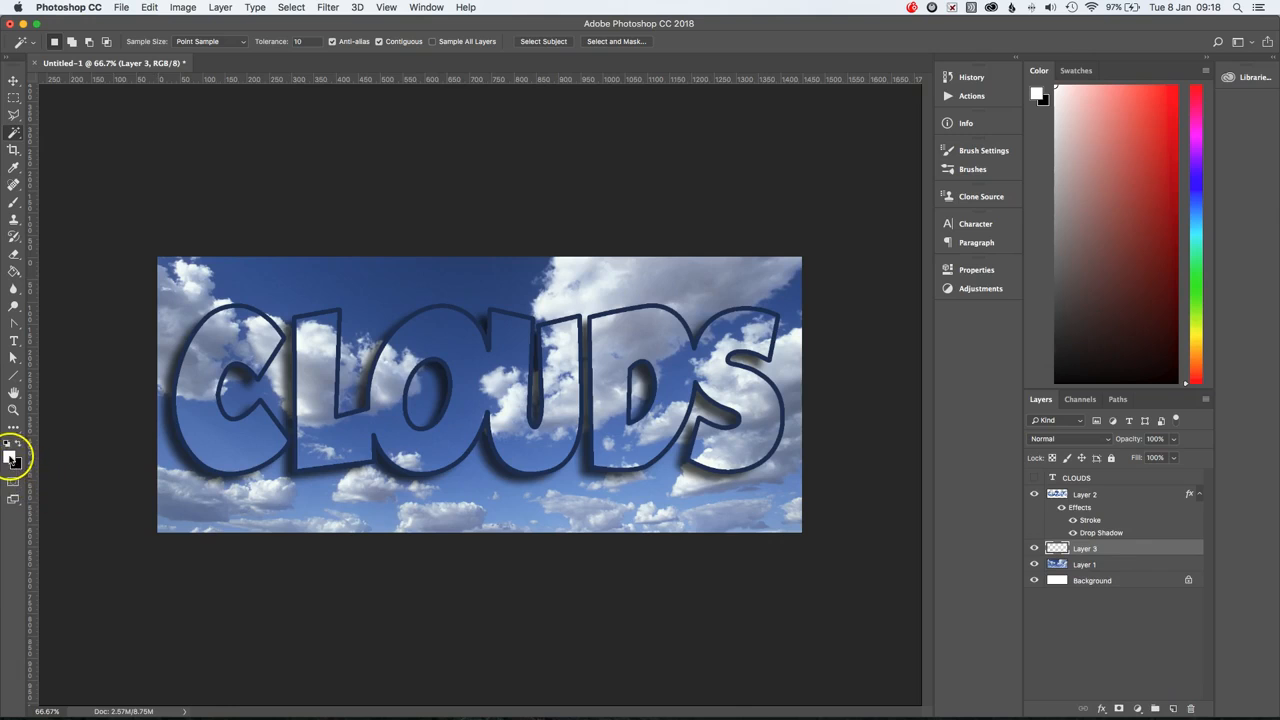
Make black the foreground colour and fill the empty Layer 3 with it using the Paint Bucket.
click(17, 443)
click(10, 457)
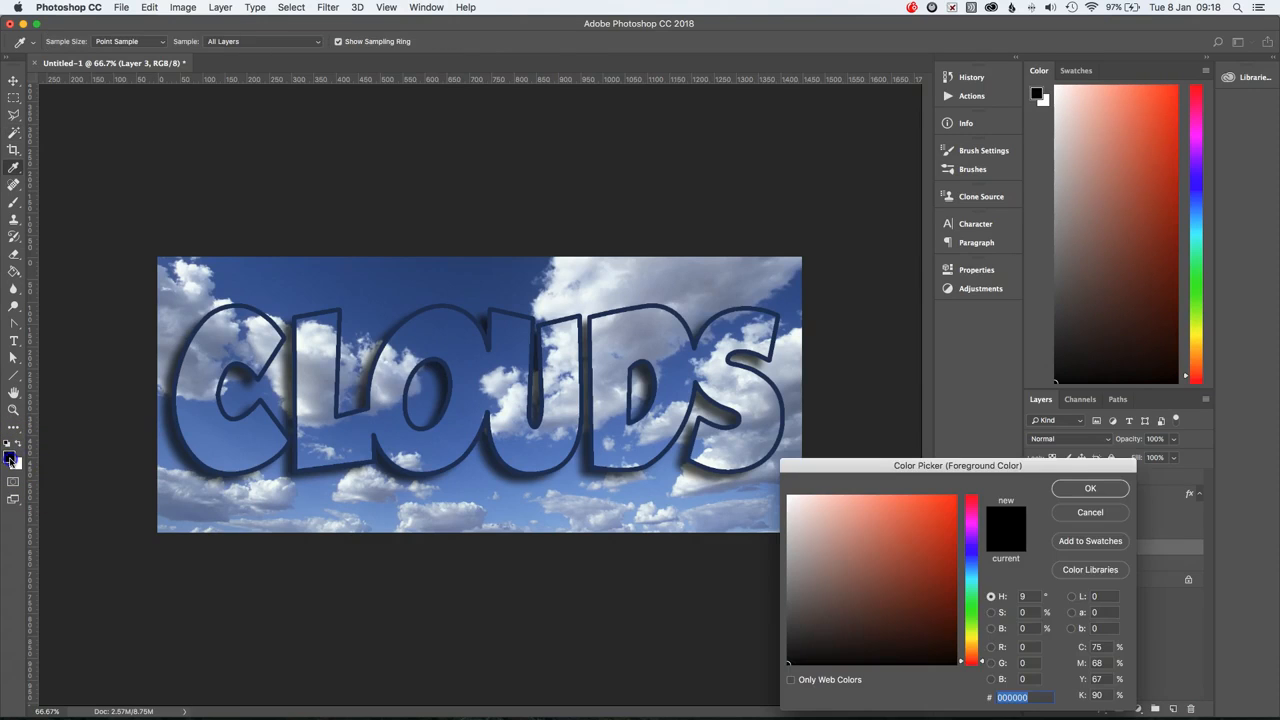
click(1078, 500)
key(w)
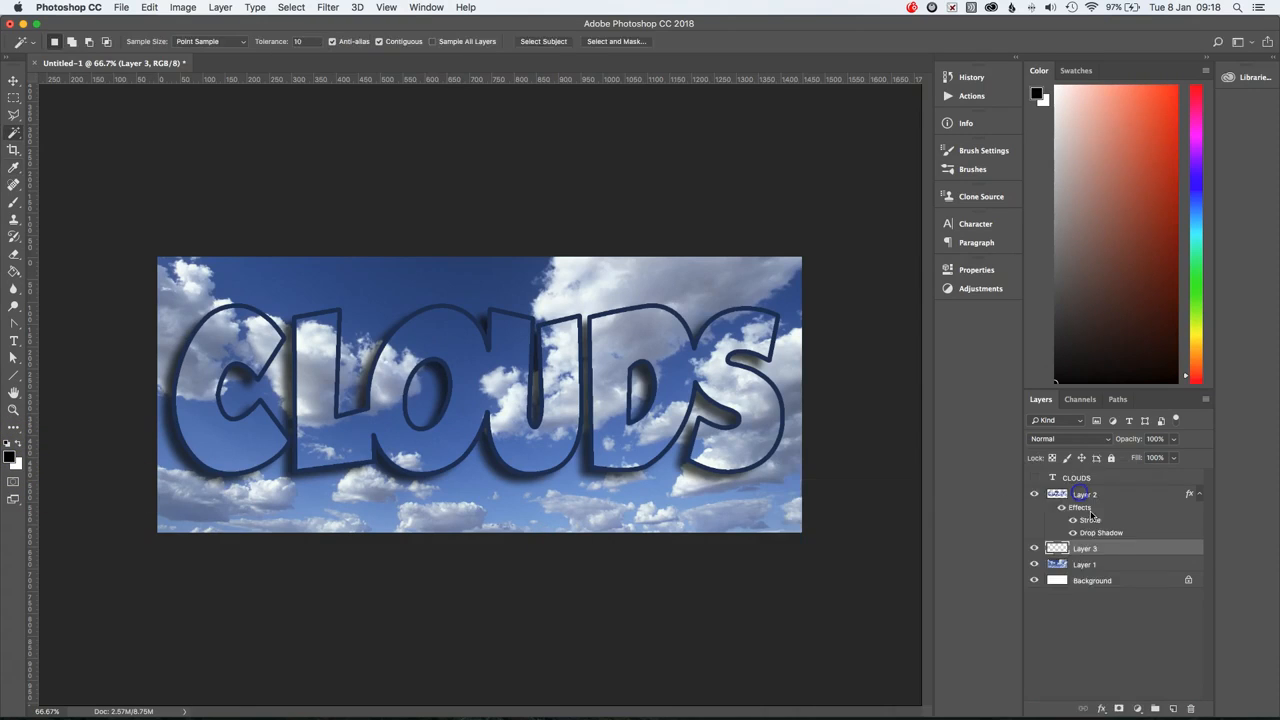
click(13, 271)
mouse_move(11, 274)
mouse_down()
mouse_move(86, 272)
mouse_move(79, 292)
mouse_move(70, 276)
mouse_up()
click(14, 273)
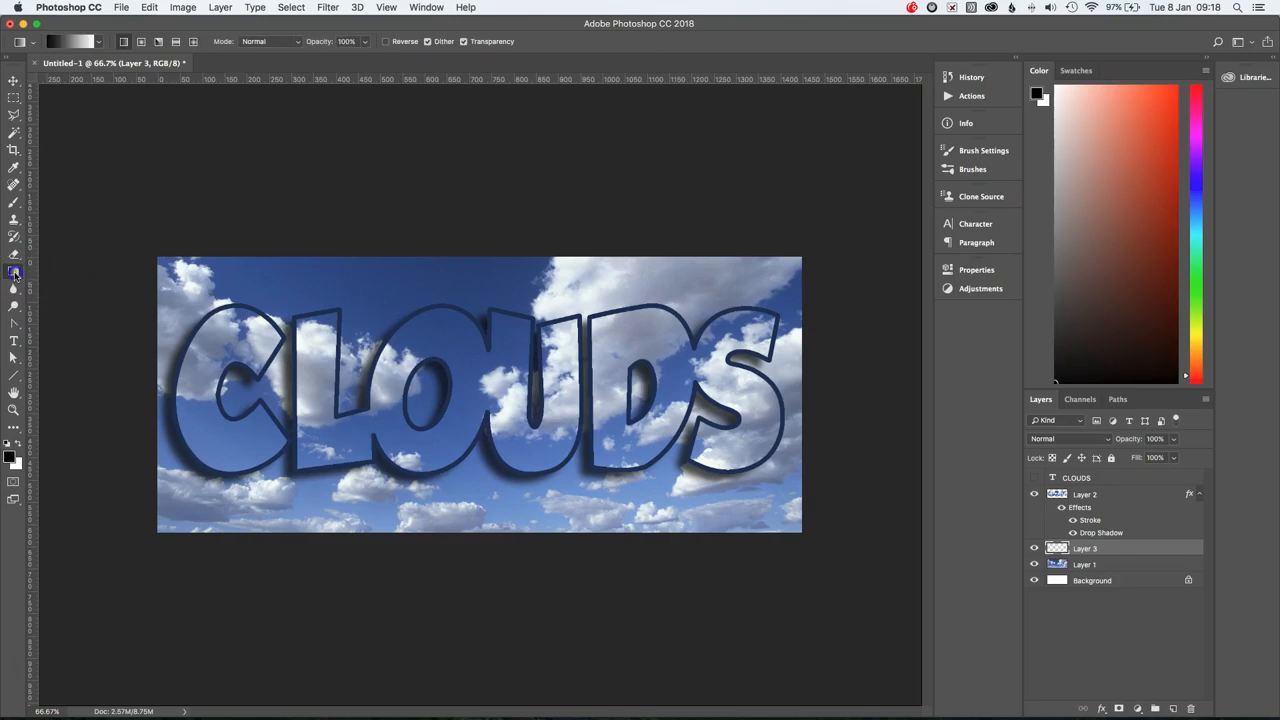
drag(14, 275, 68, 285)
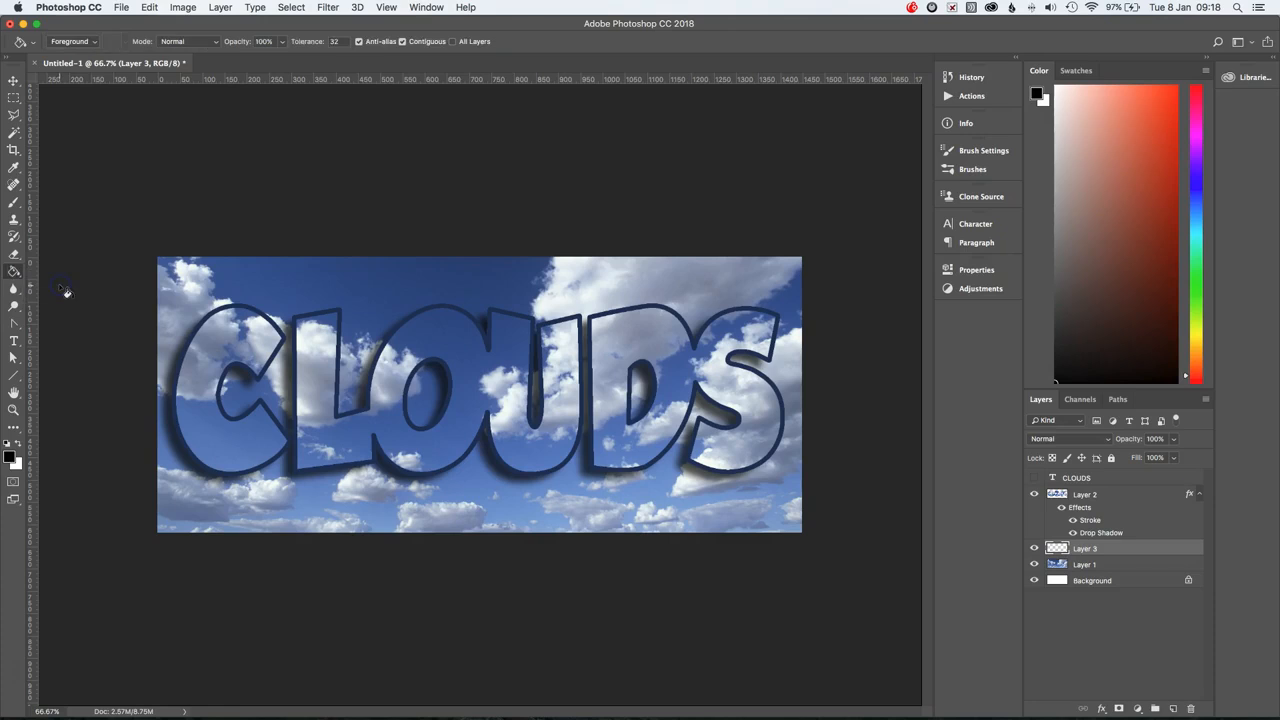
click(371, 289)
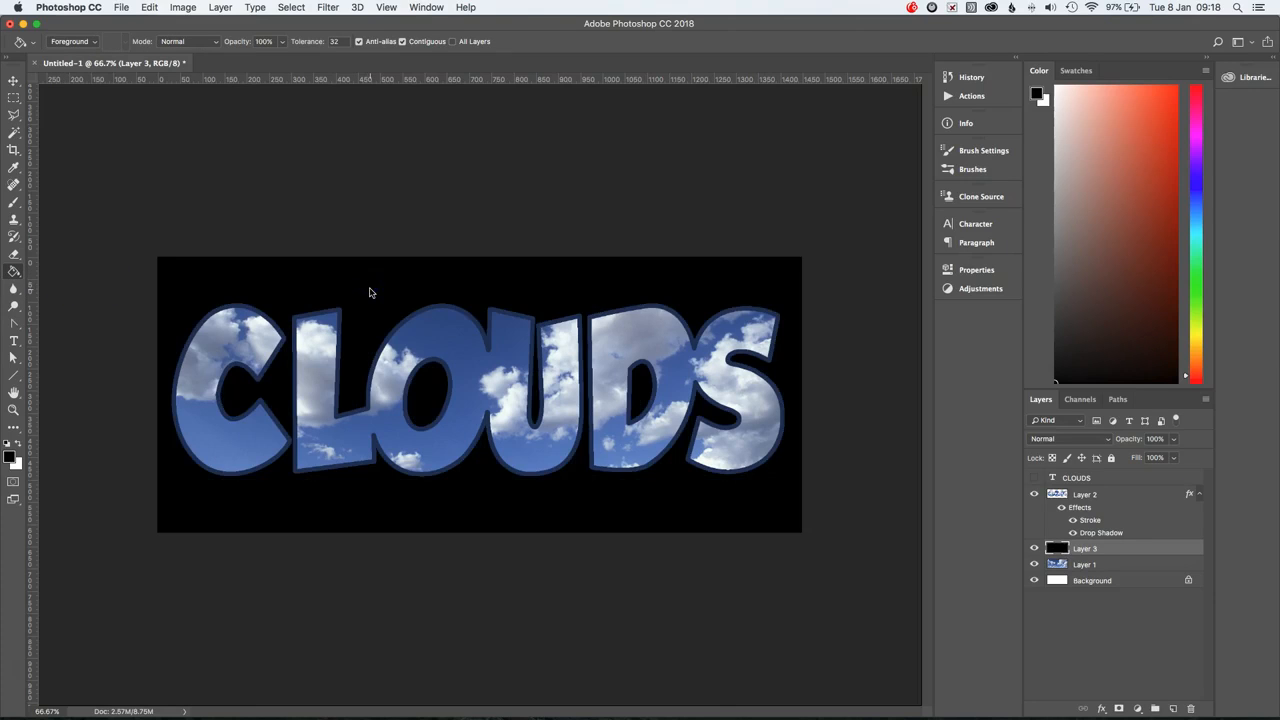
Lower the opacity of the black Layer 3 to 53%.
click(1174, 439)
drag(1174, 457, 1148, 457)
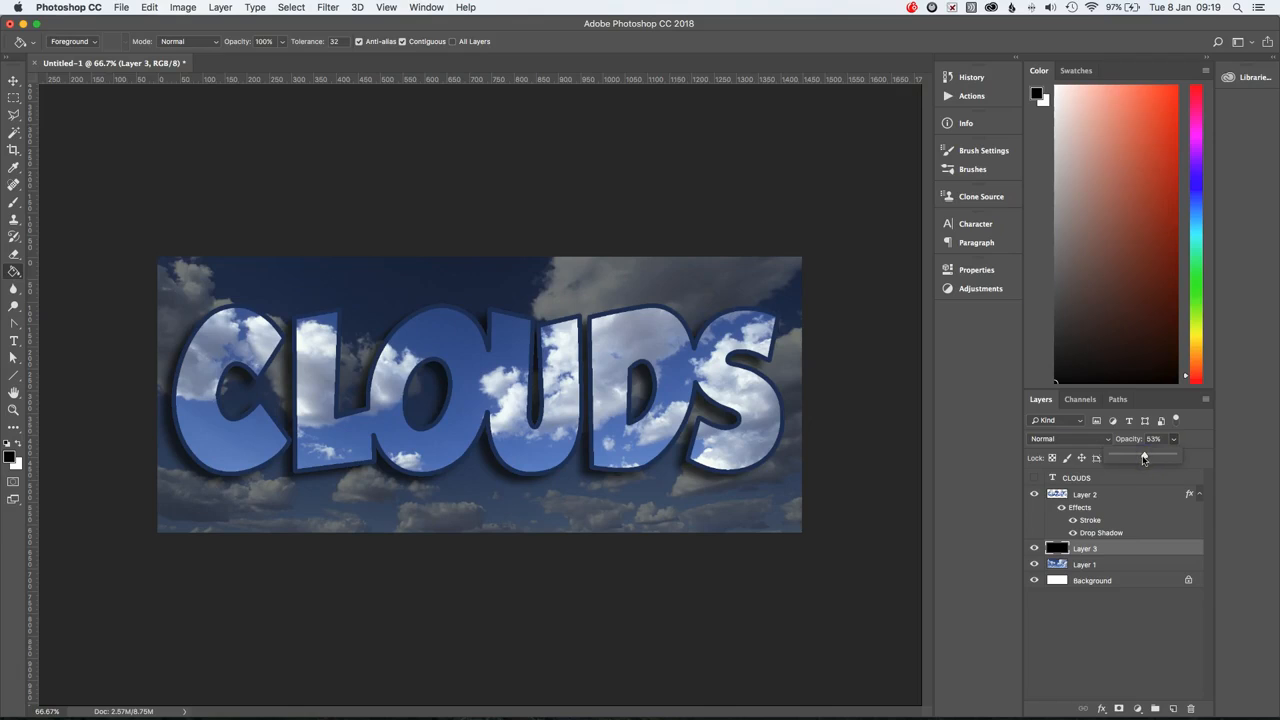
click(704, 640)
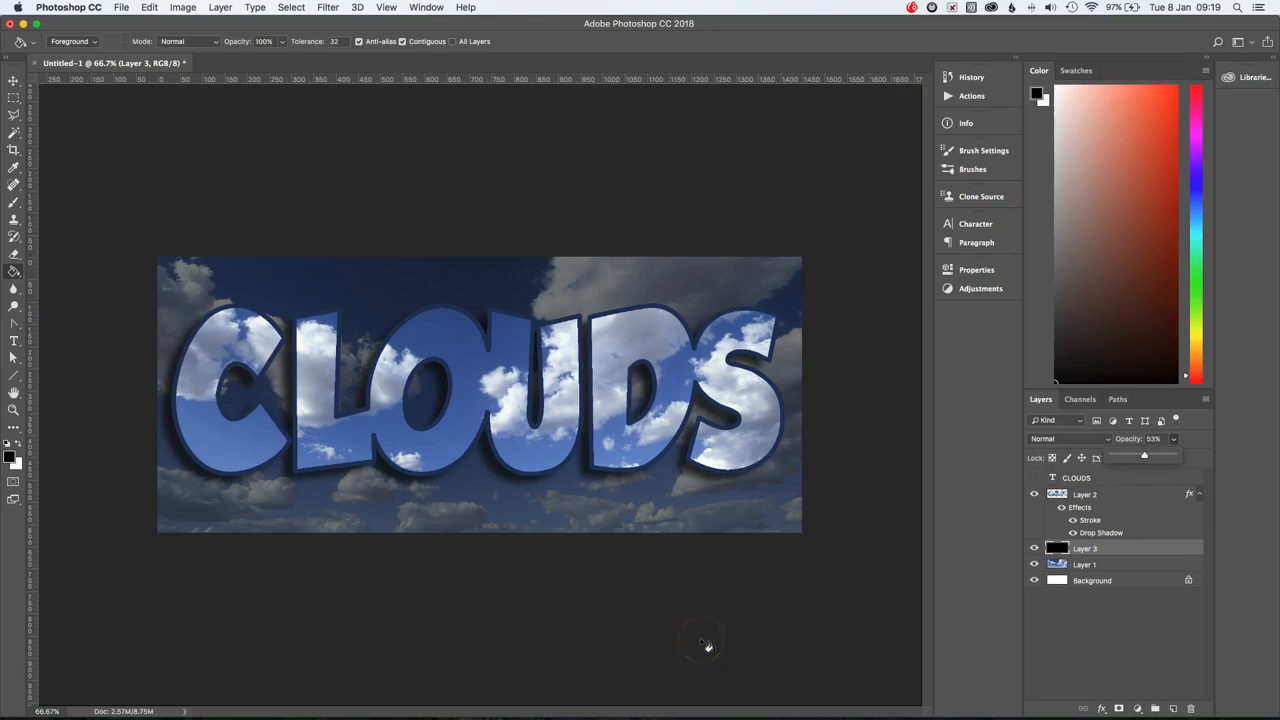